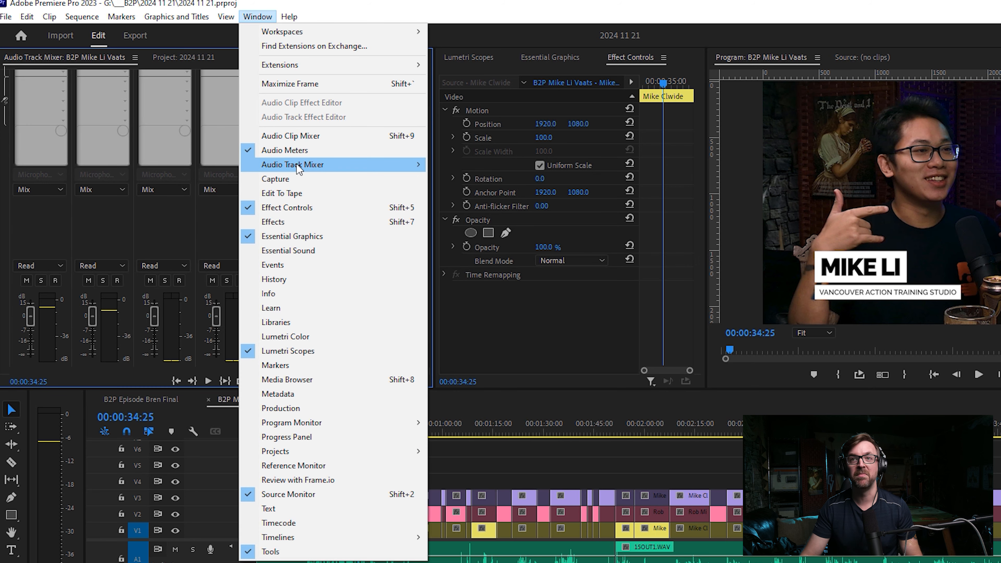
Assign the third audio track's output to Mix in the Audio Track Mixer.
click(174, 195)
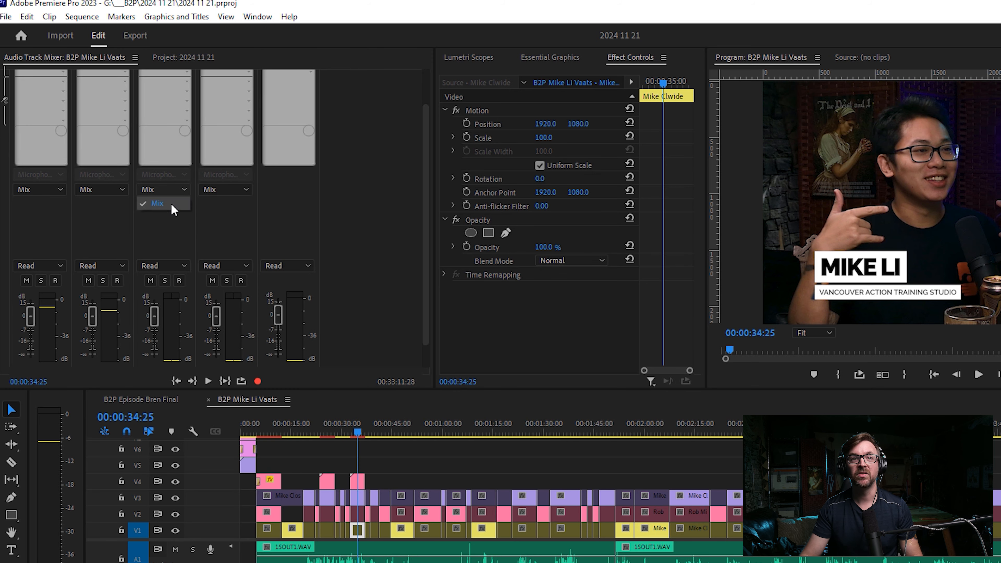
click(164, 202)
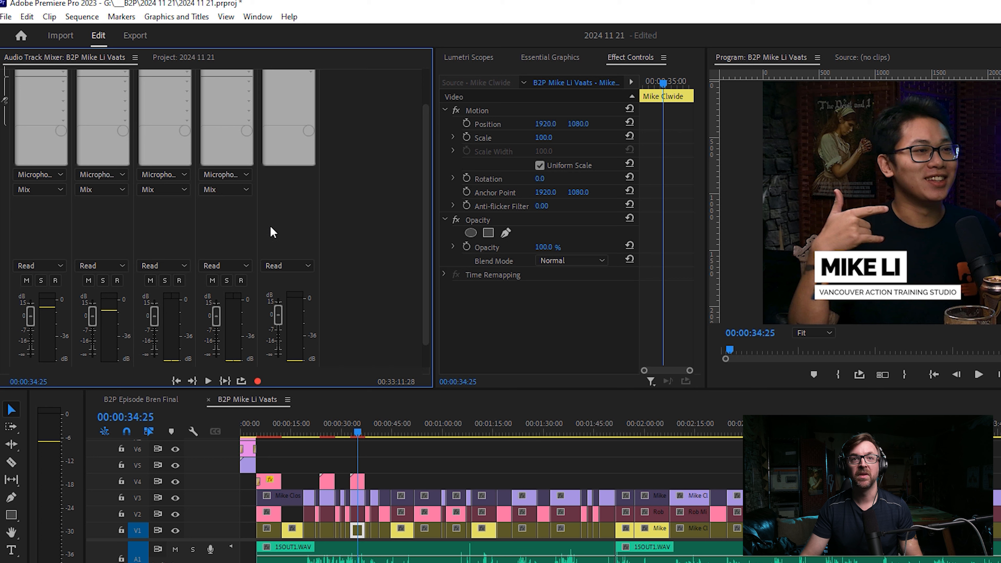
scroll(89, 123, up, 2)
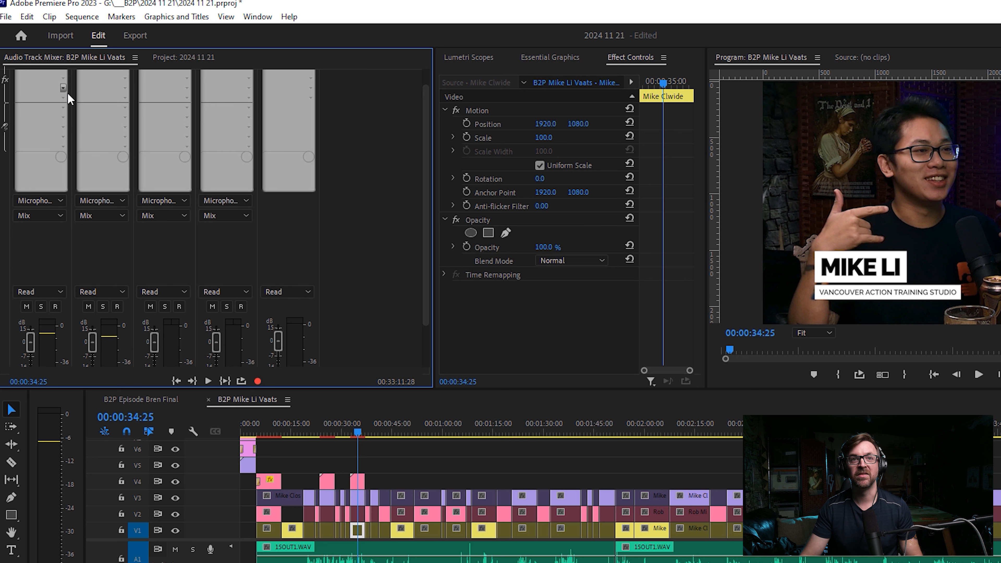
scroll(346, 307, down, 2)
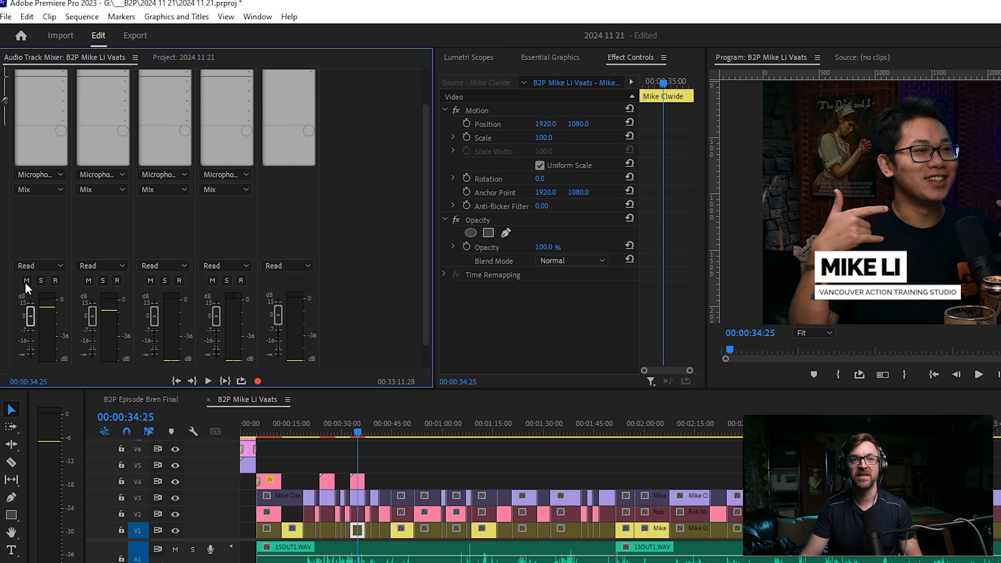
scroll(4, 263, up, 2)
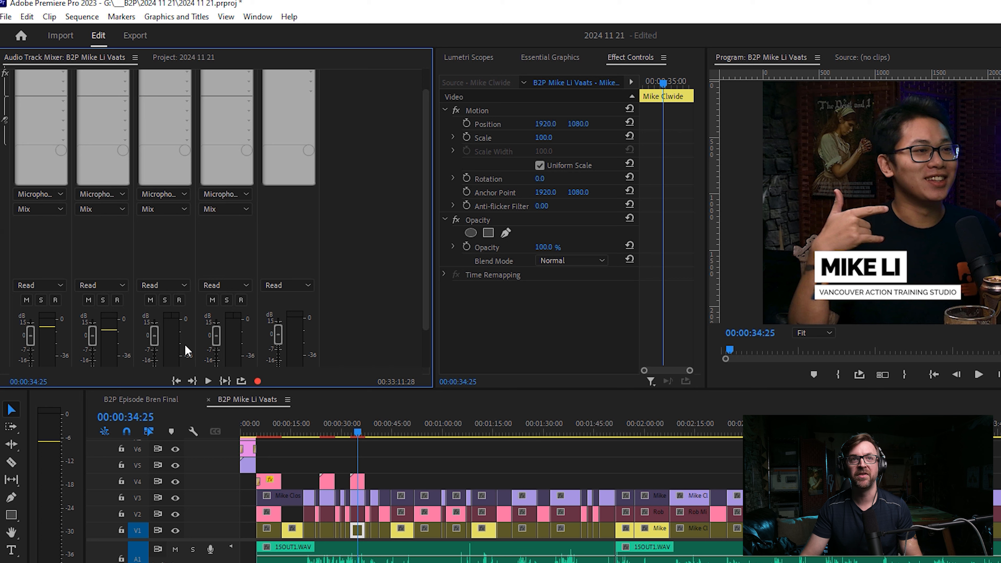
scroll(341, 197, up, 2)
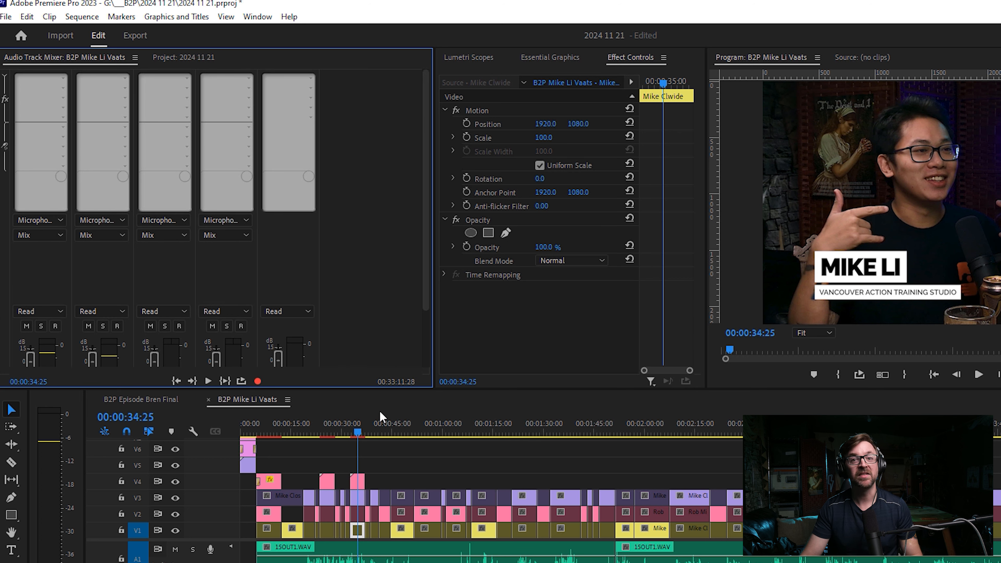
Play the sequence from the timeline and save the project.
click(409, 464)
key(space)
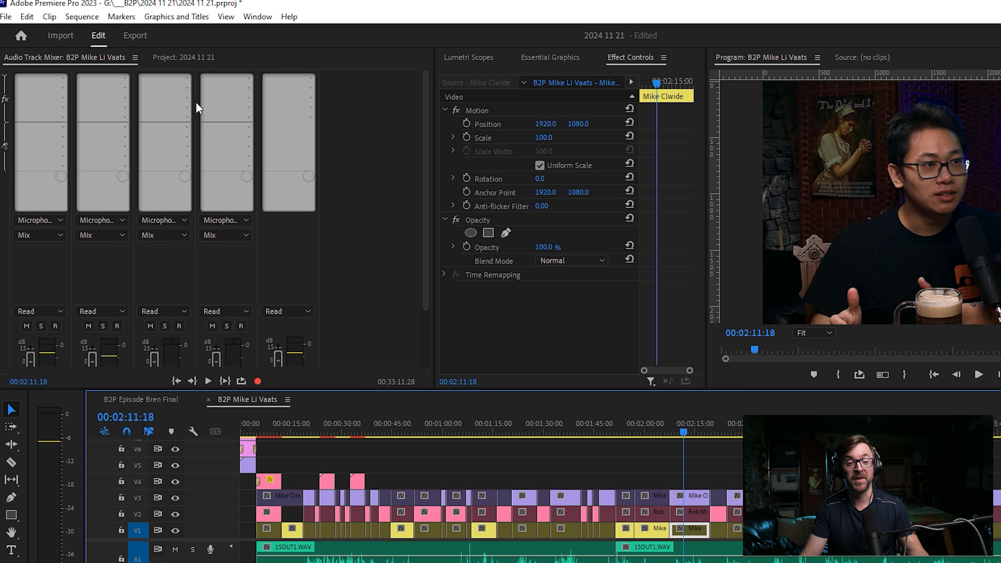
key(ctrl+s)
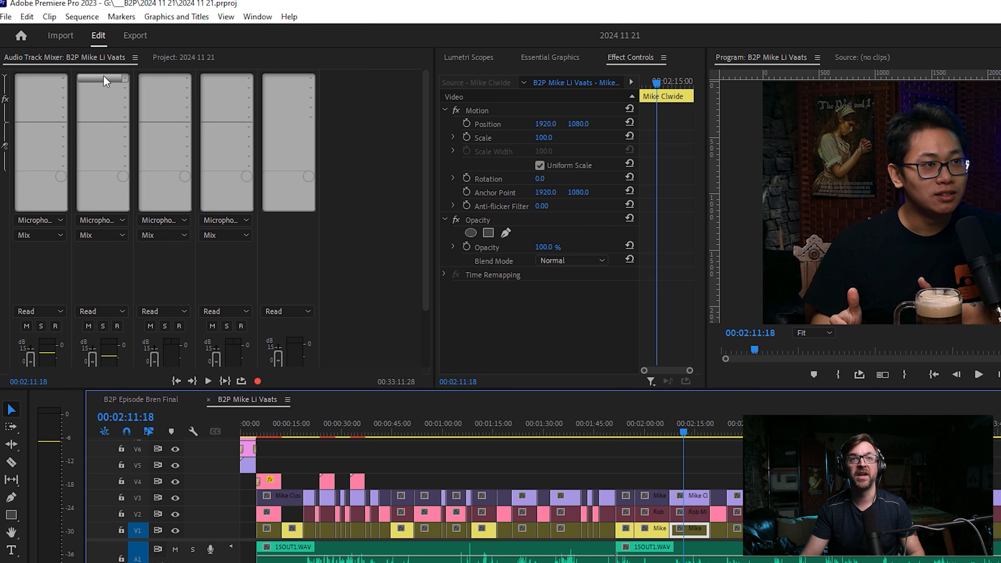
Open the Audio Plug-In Manager and bring up the folder chooser for adding a VST plug-in folder, then dismiss it.
right_click(89, 57)
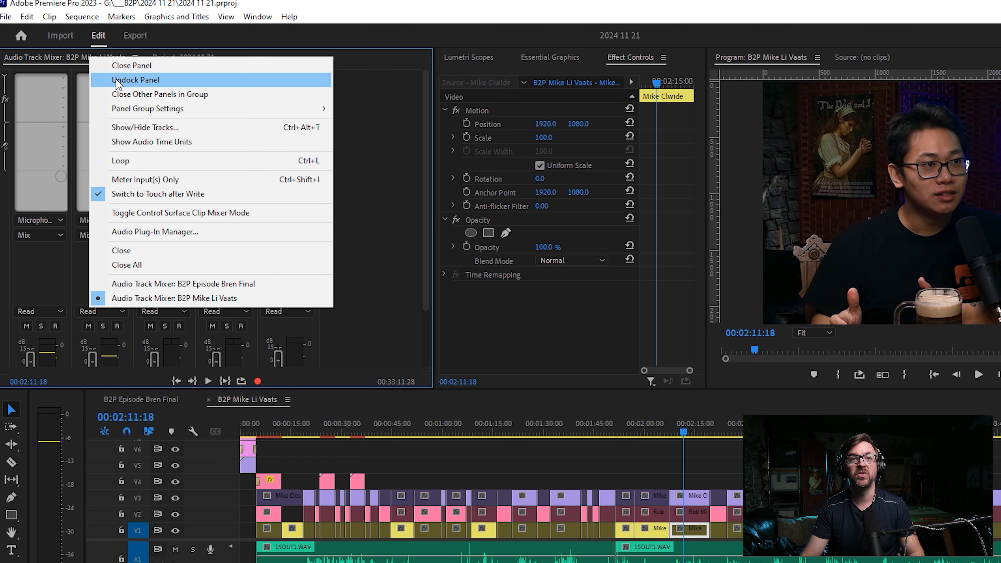
click(130, 231)
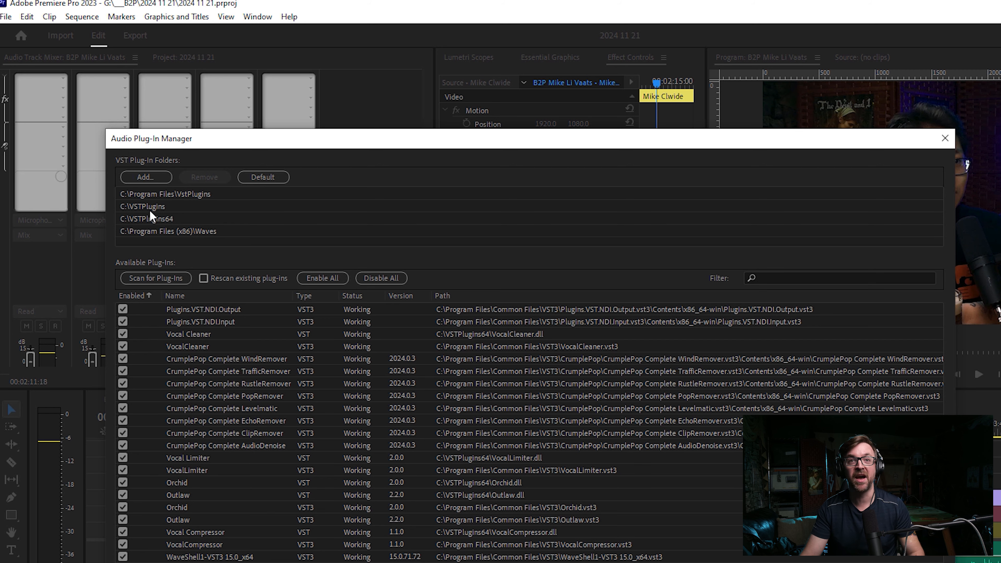
click(157, 174)
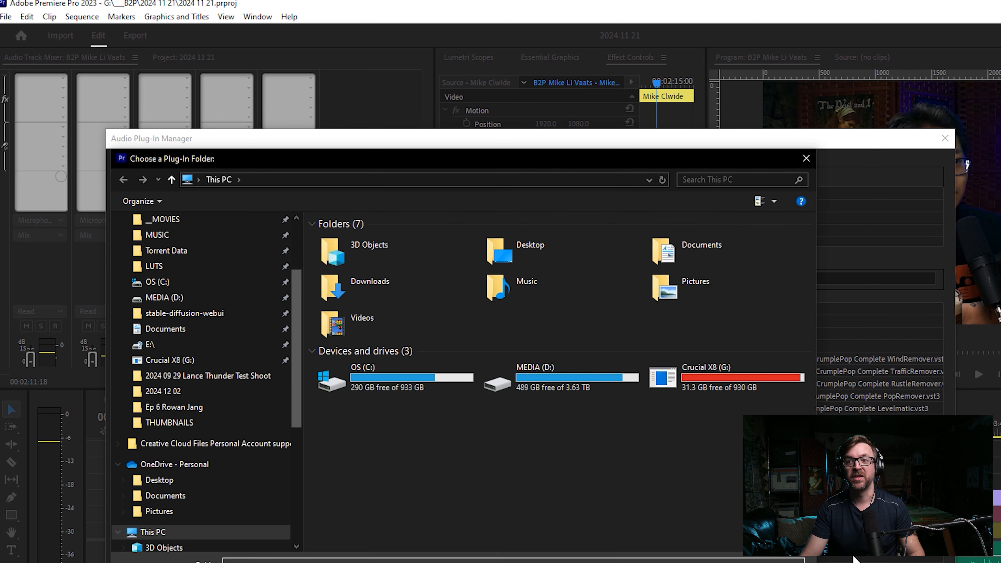
click(768, 562)
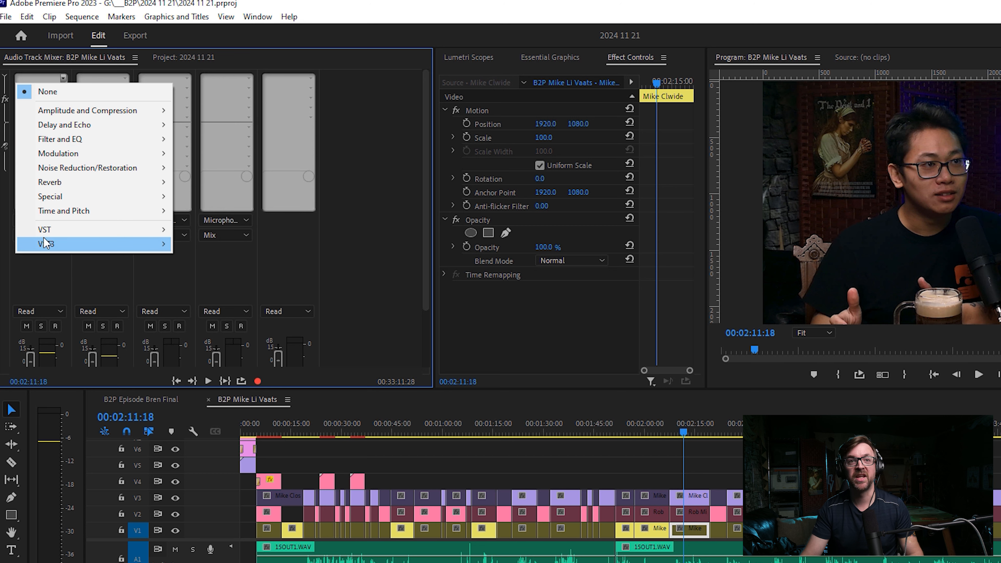
Add the VST3 Restoration effect Waves NS1 Stereo to the first effect slot of Audio 1.
mouse_move(44, 240)
mouse_move(258, 290)
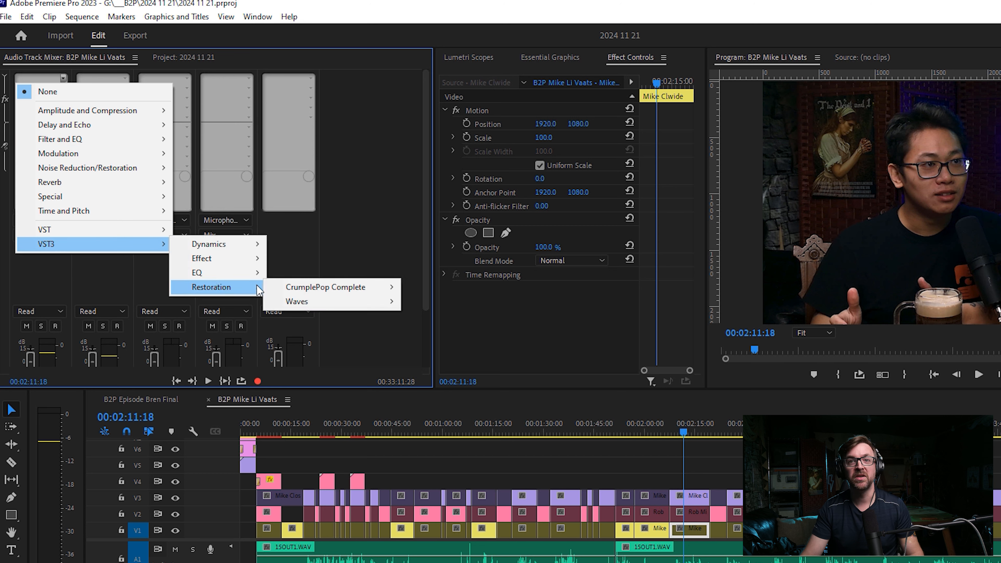
mouse_move(374, 301)
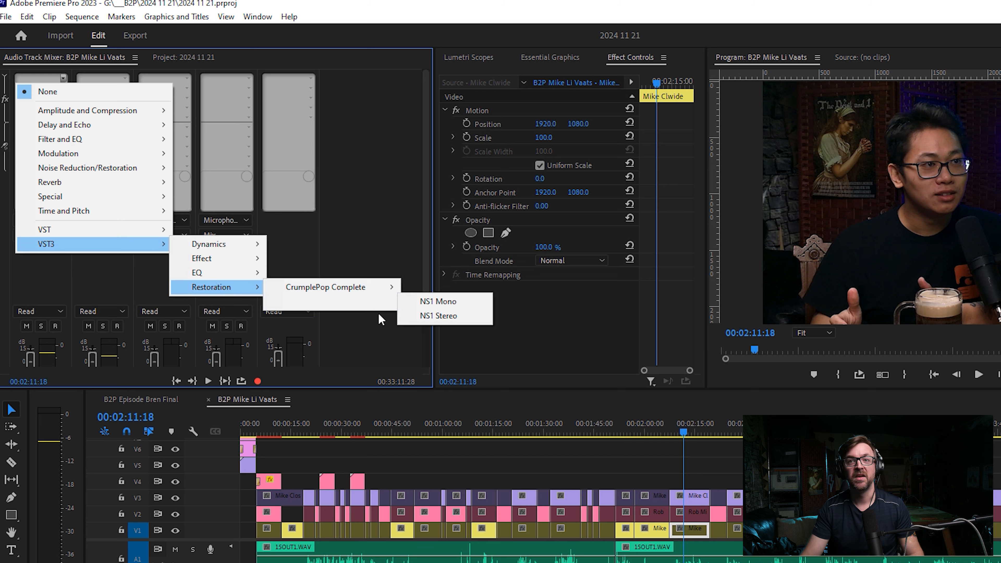
click(433, 316)
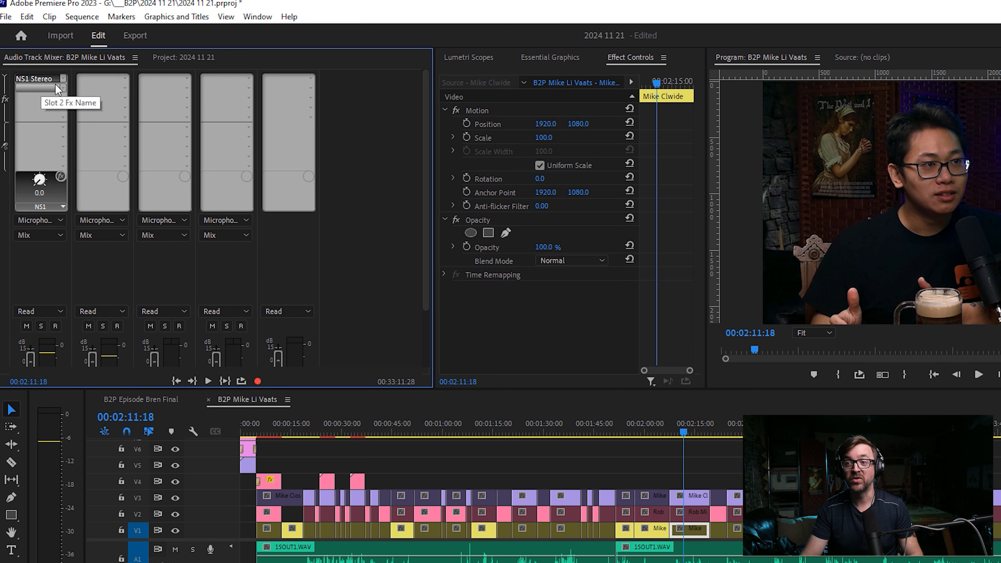
Move the playhead to about 00:05:12:10 and apply the Voice Podcast preset in the NS1 Stereo editor for Audio 1.
scroll(688, 493, down, 15)
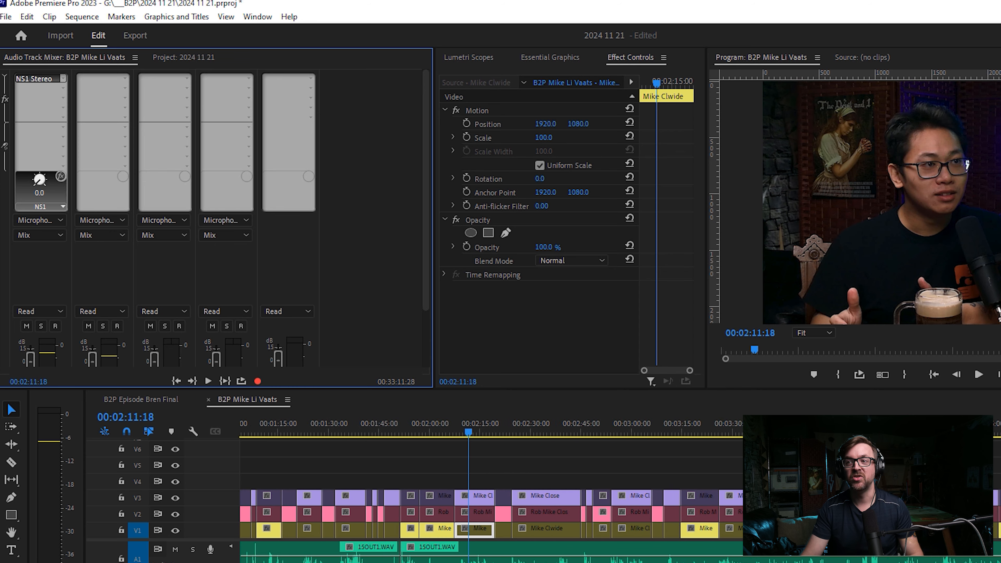
click(998, 426)
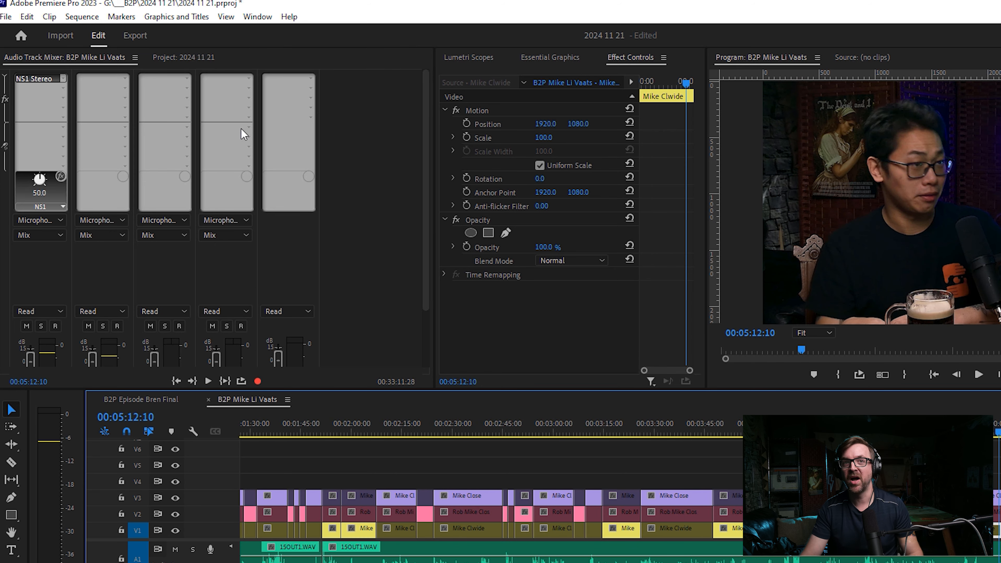
double_click(59, 81)
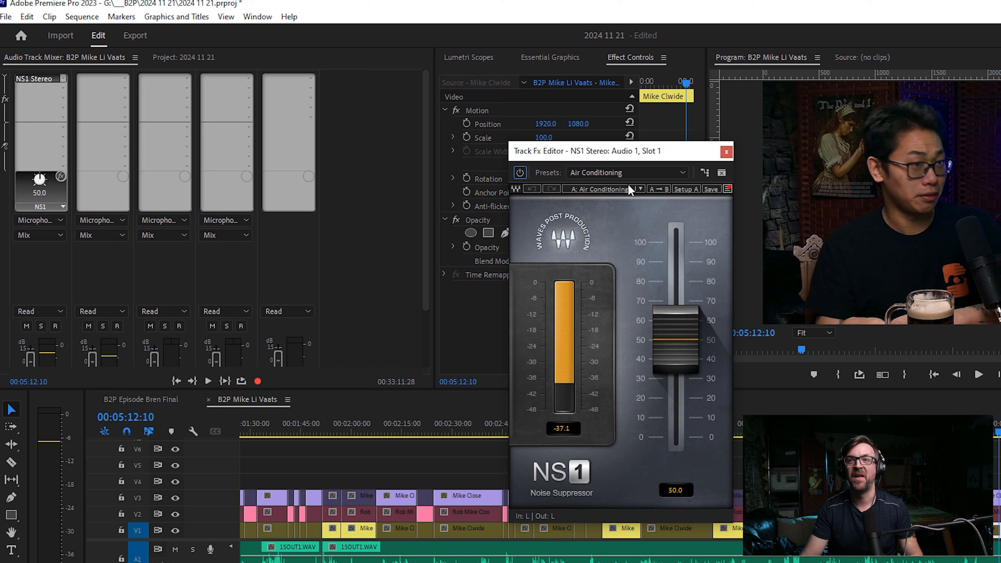
click(616, 173)
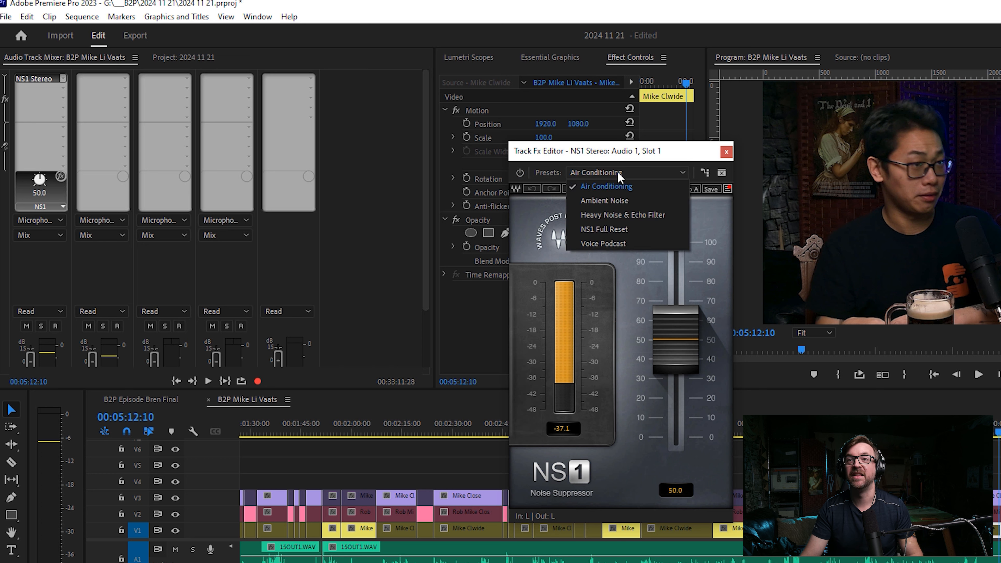
click(613, 243)
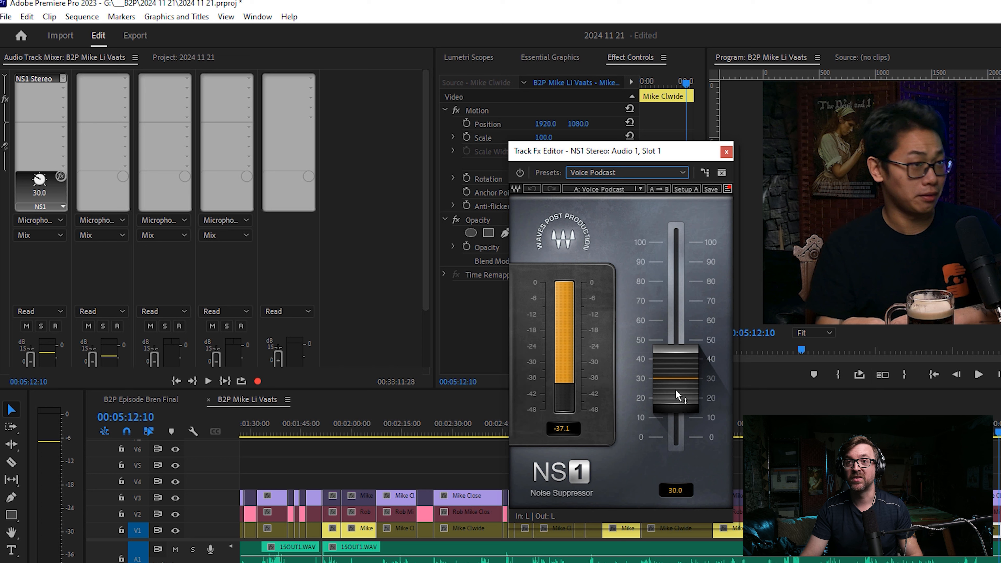
Solo track A1 and play the passage from 00:05:12:21 with the NS1 effect bypassed.
scroll(865, 410, down, 1)
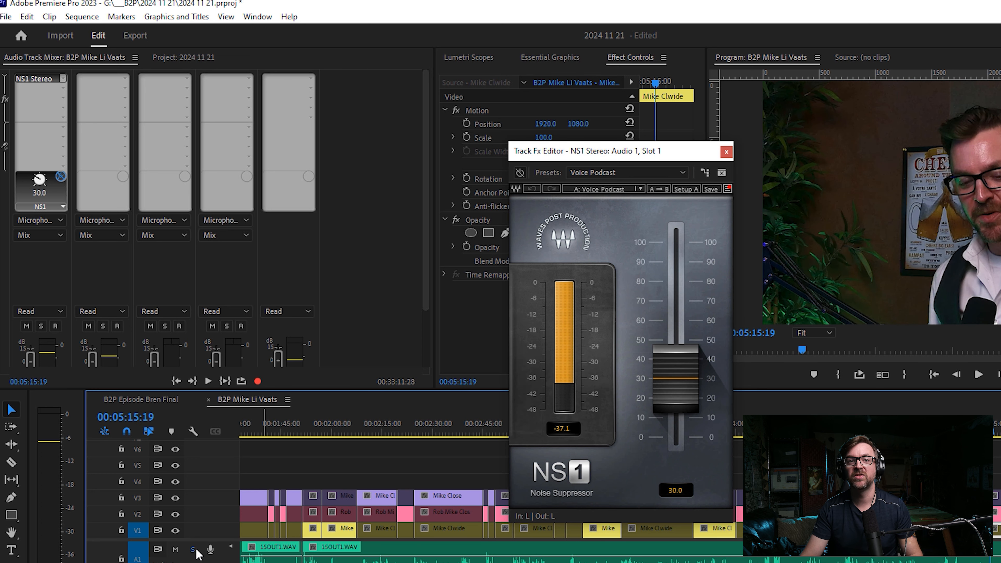
click(193, 549)
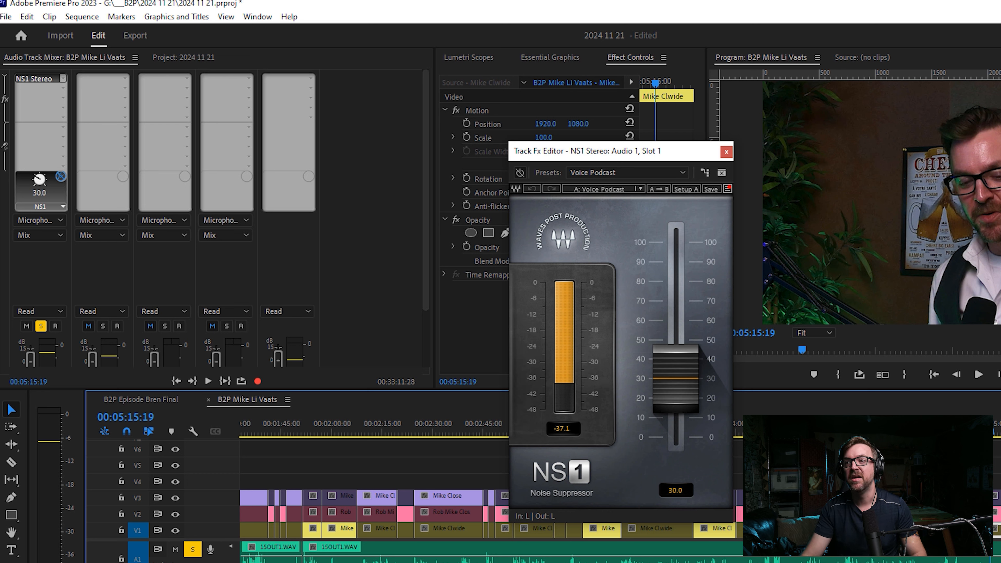
click(982, 426)
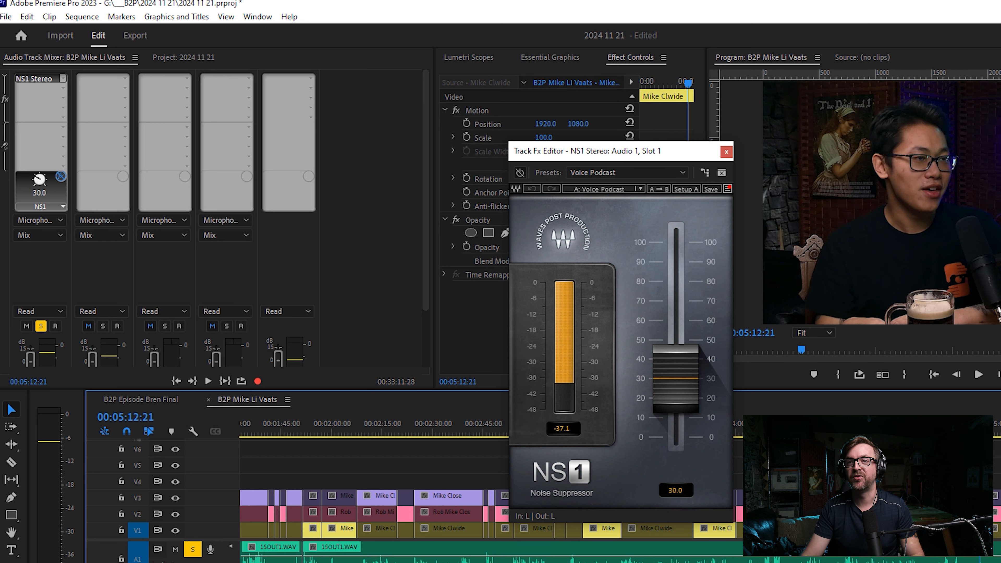
key(space)
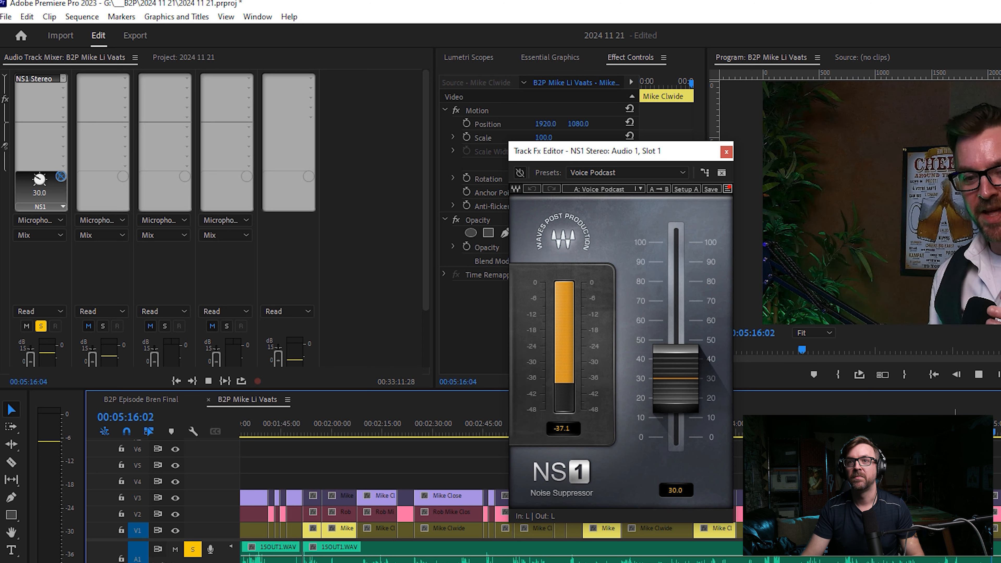
key(space)
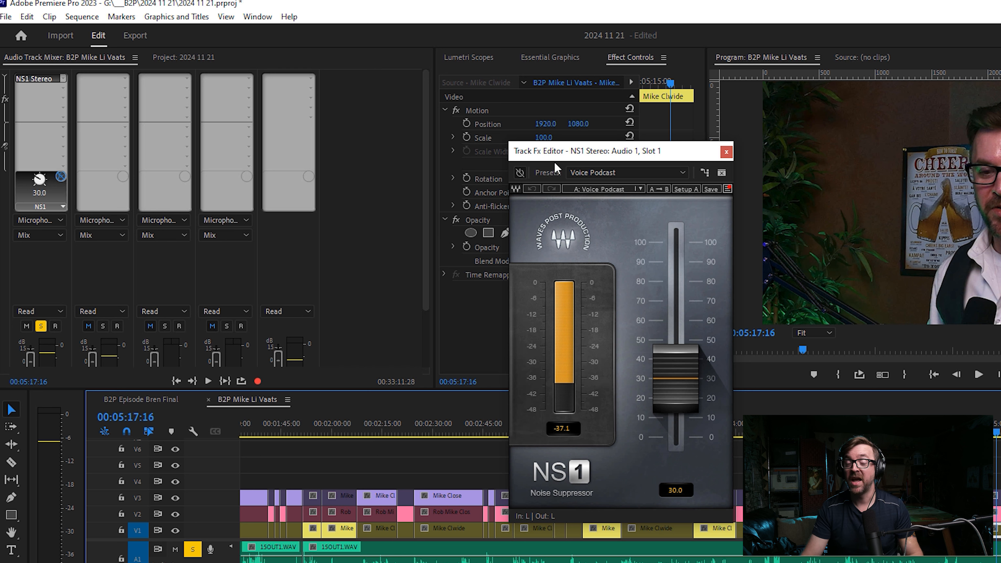
Re-enable the NS1 effect, play the same passage from 00:05:11:05, and close the effect editor.
click(520, 174)
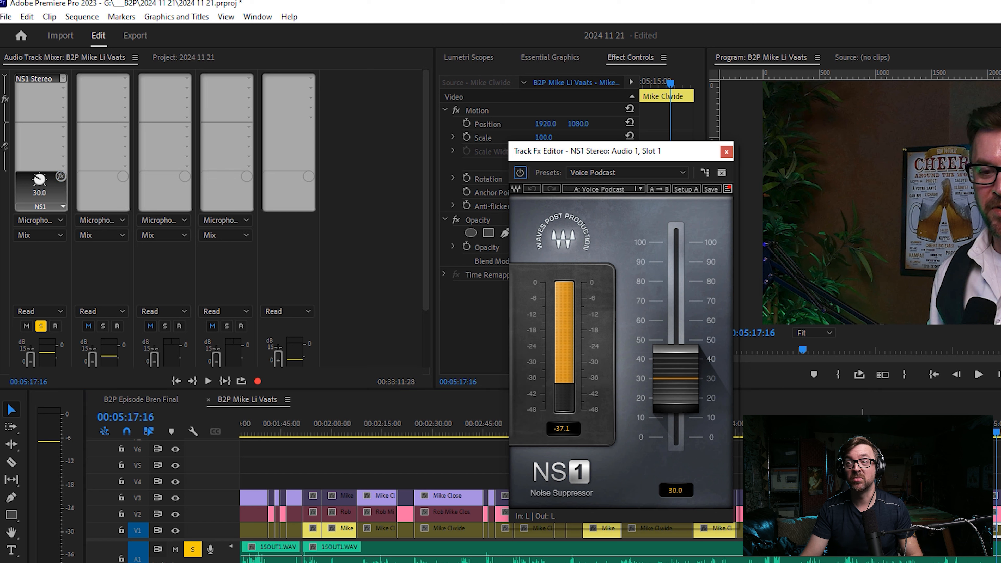
drag(983, 428, 975, 428)
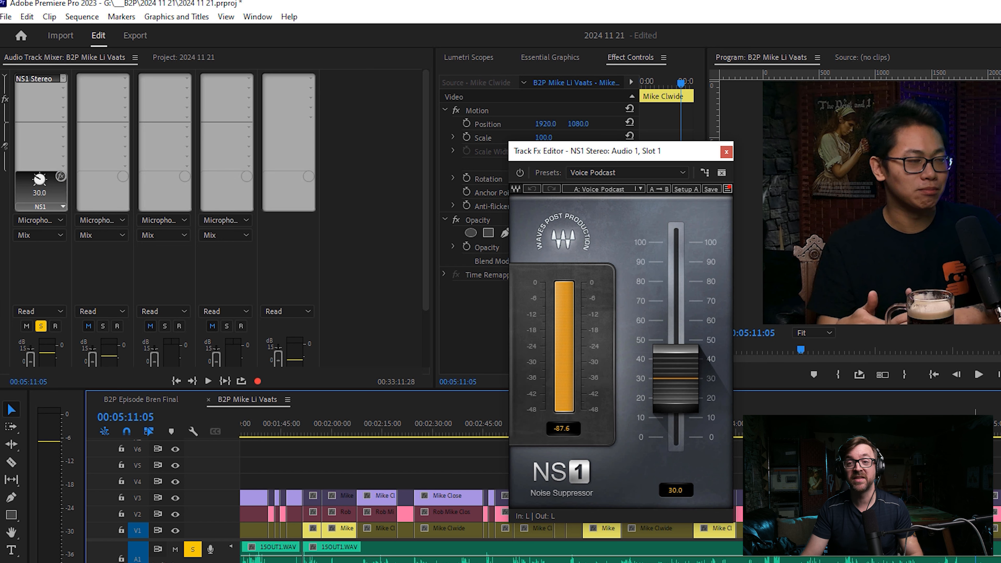
key(space)
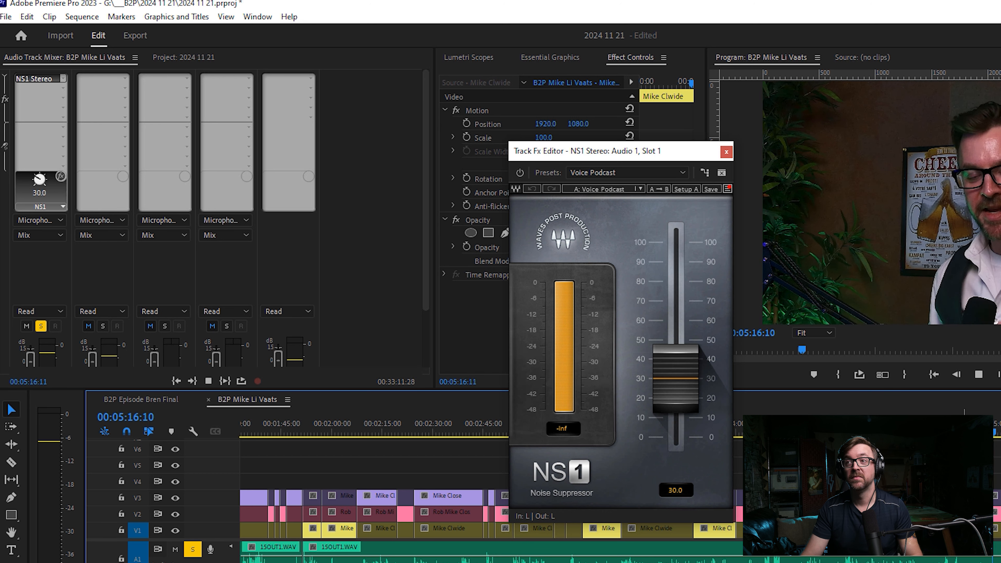
key(space)
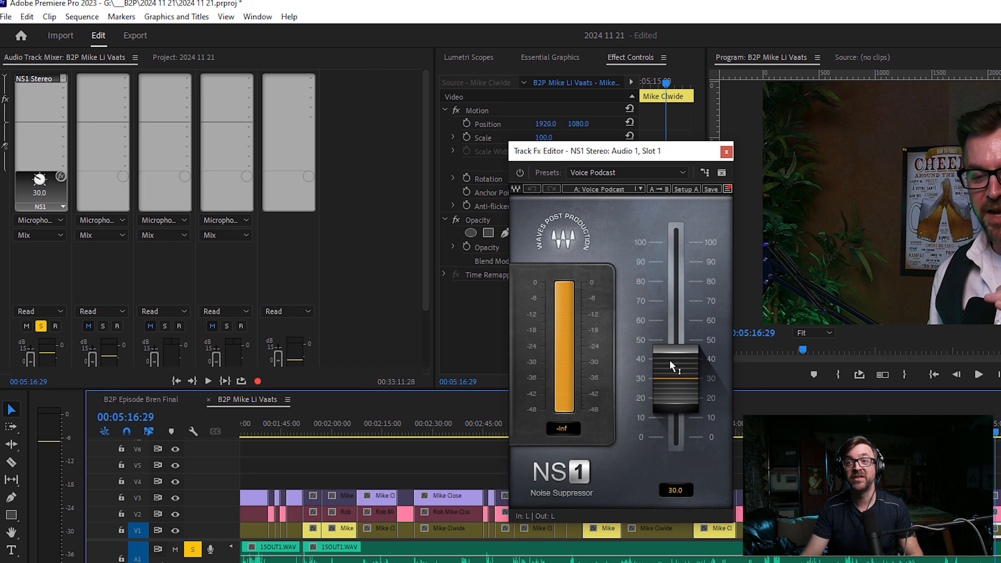
click(726, 151)
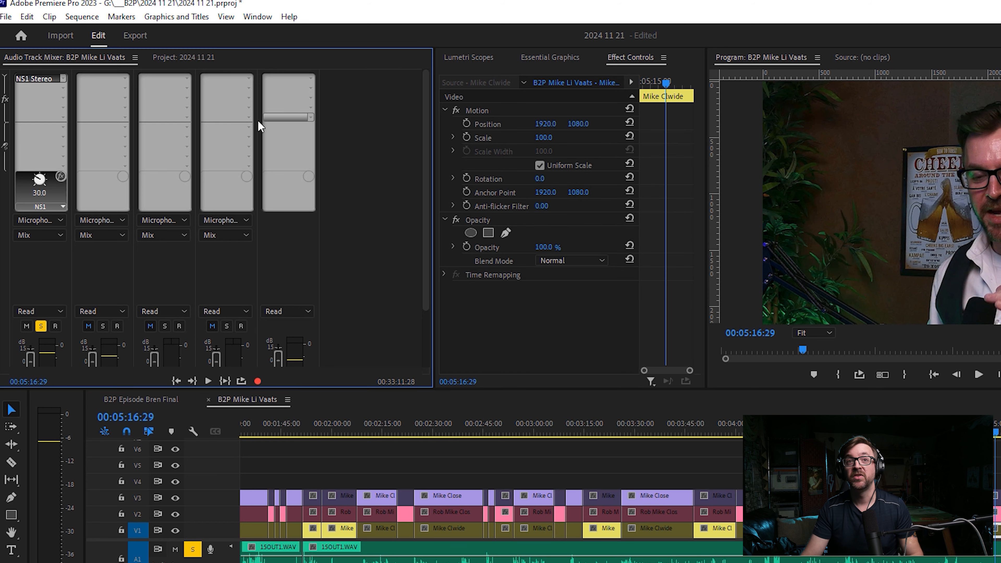
Add the VST3 Dynamics effect Waves C1 gate Stereo to the second effect slot of Audio 1 and open its editor.
click(63, 88)
click(314, 63)
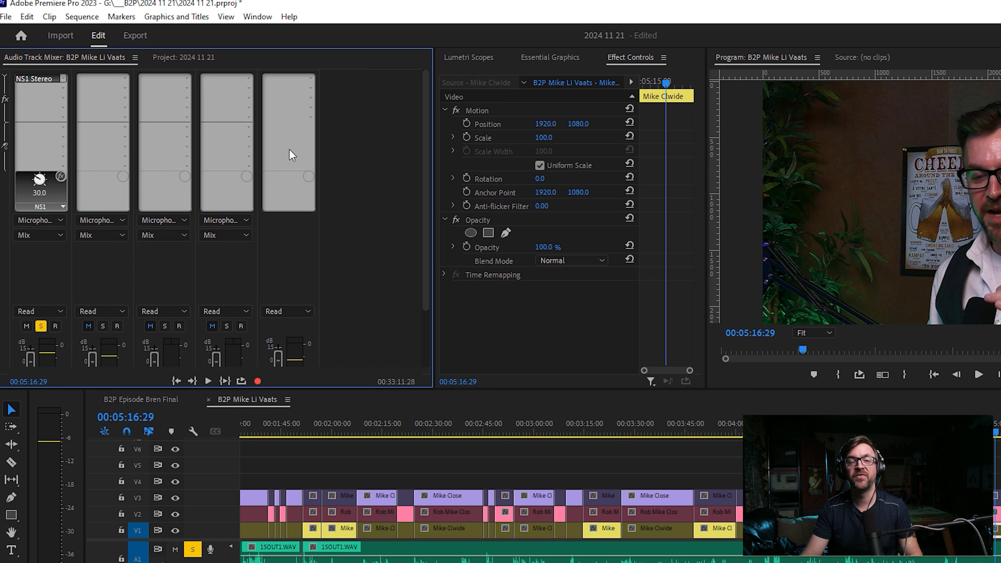
click(64, 87)
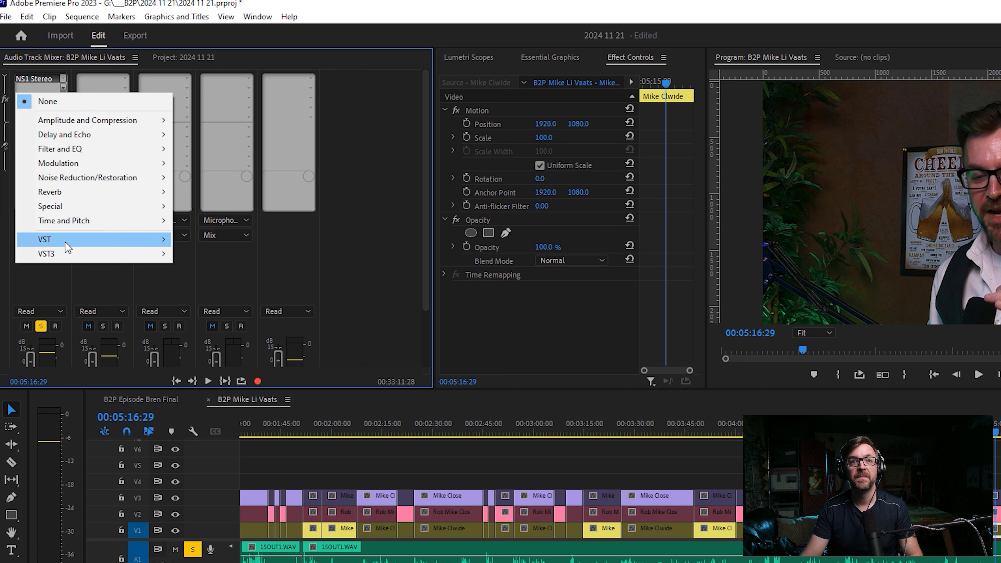
mouse_move(69, 254)
mouse_move(263, 254)
mouse_move(302, 253)
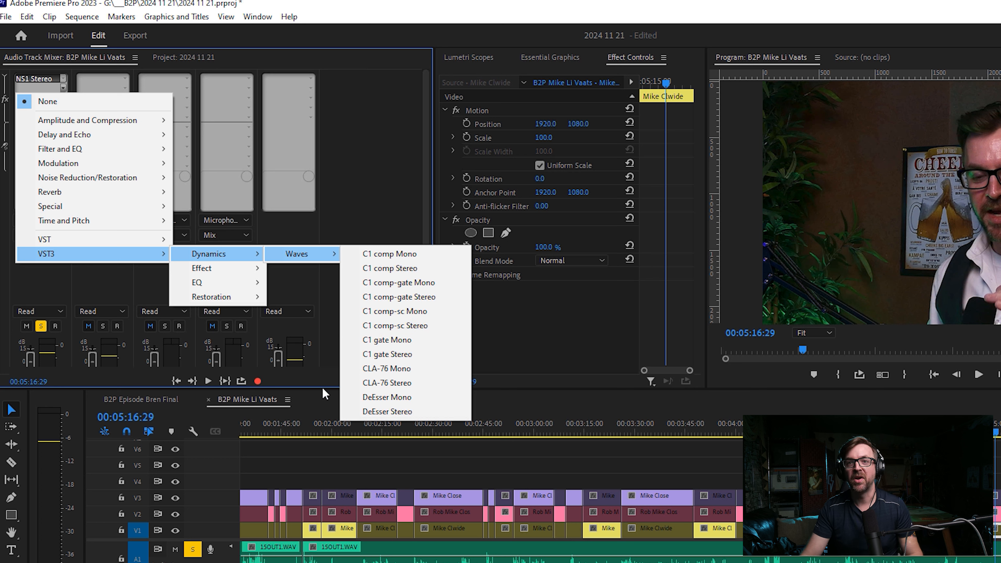
click(383, 354)
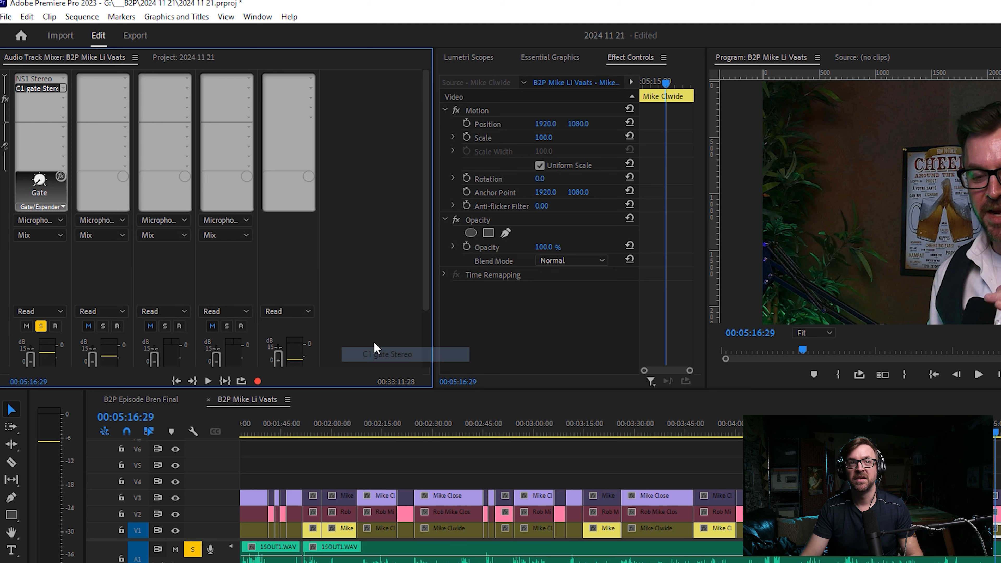
double_click(44, 89)
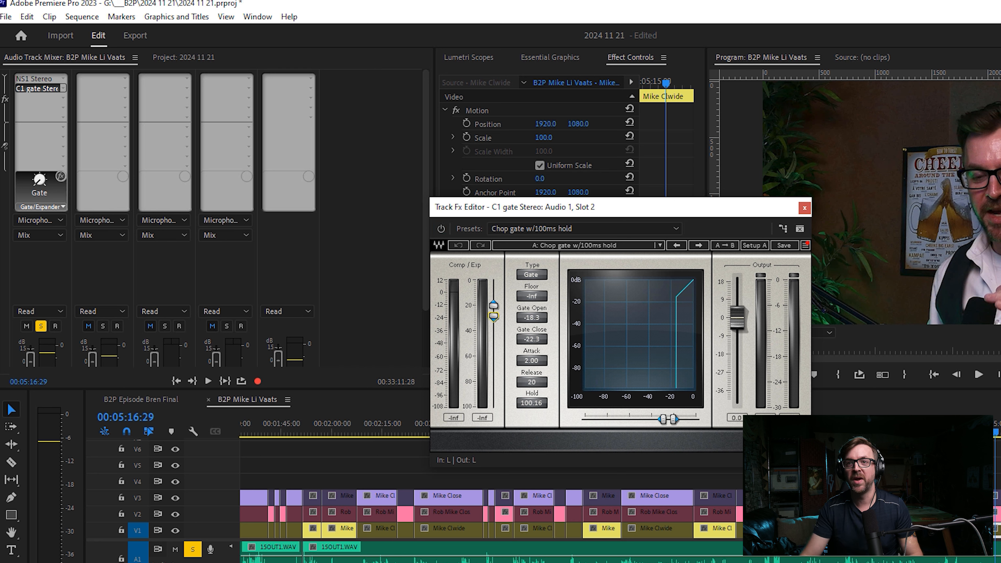
Raise the C1 gate's Gate Open and Gate Close thresholds to 0.0 and play the passage from about 00:04:54:04.
drag(493, 316, 494, 289)
click(917, 426)
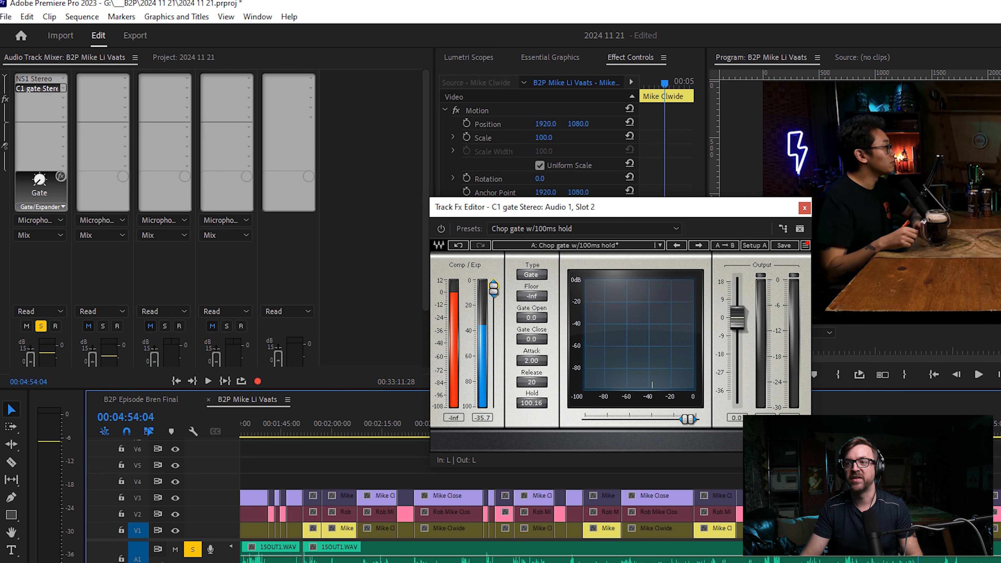
key(space)
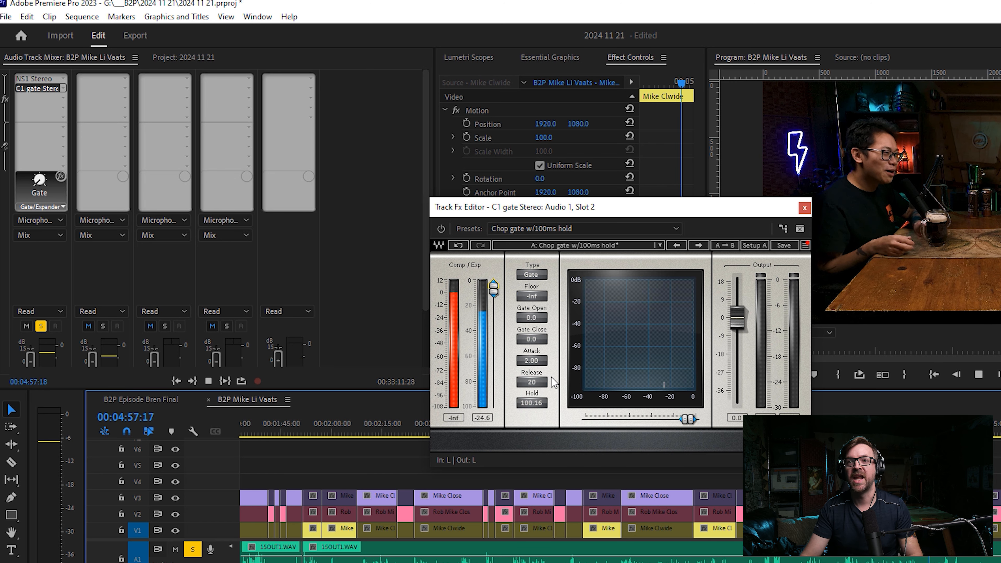
key(space)
Set Gate Open to -57.6 and Gate Close to -66.3, play a passage up to 00:05:19:04, and close the gate editor.
drag(493, 290, 493, 351)
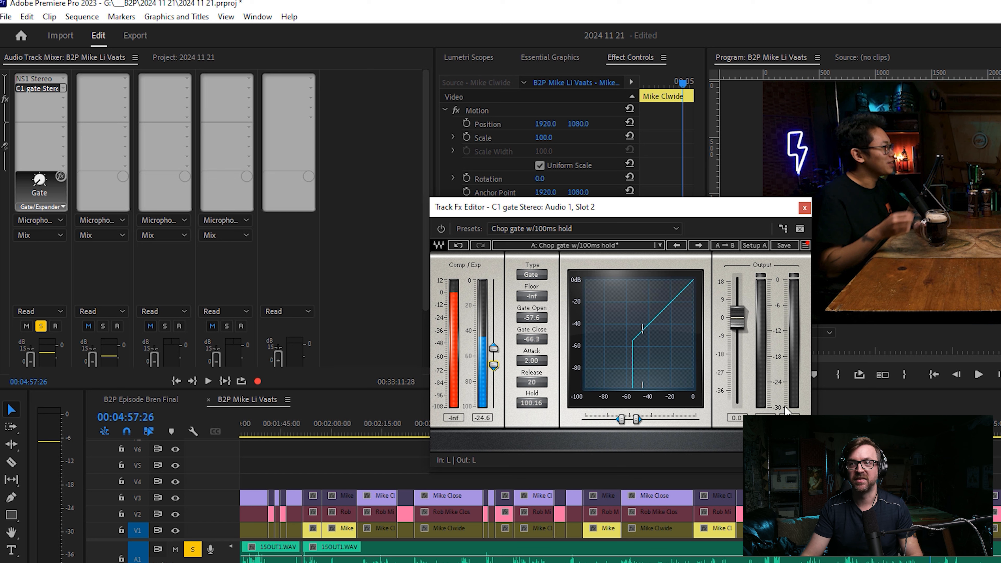
click(859, 427)
key(space)
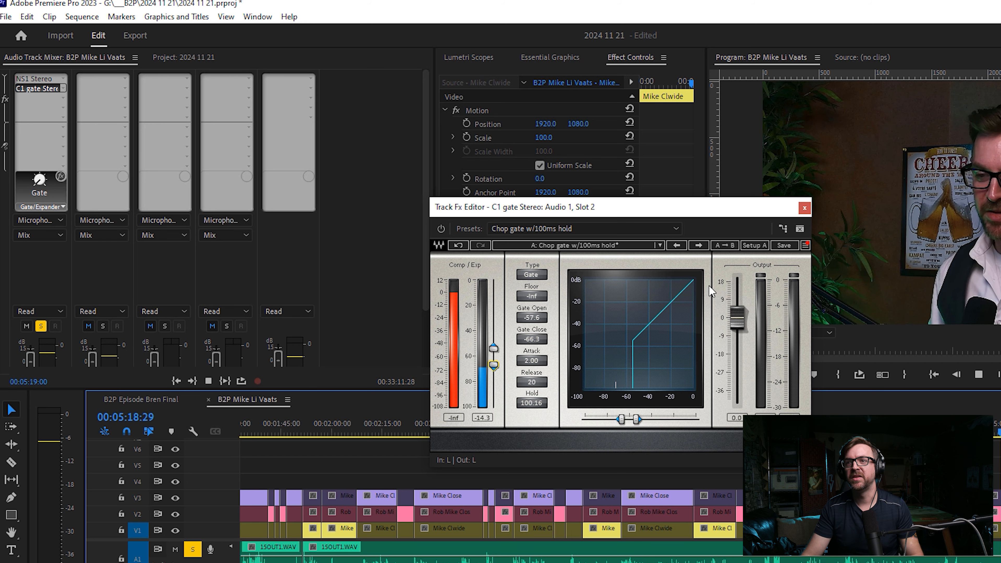
key(space)
click(803, 207)
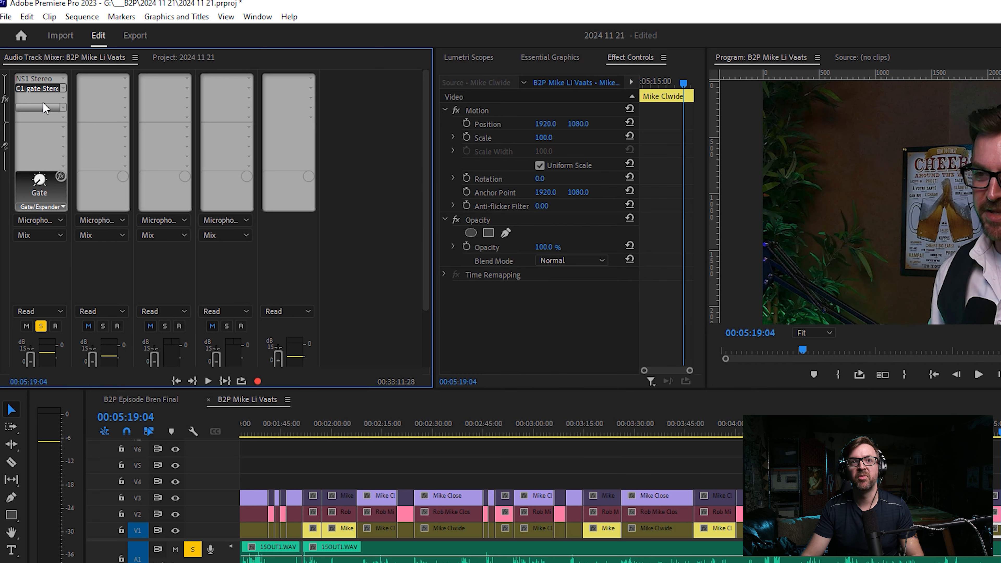
Add the VST3 EQ effect Waves F6-RTA Stereo to the third effect slot of Audio 1.
click(63, 97)
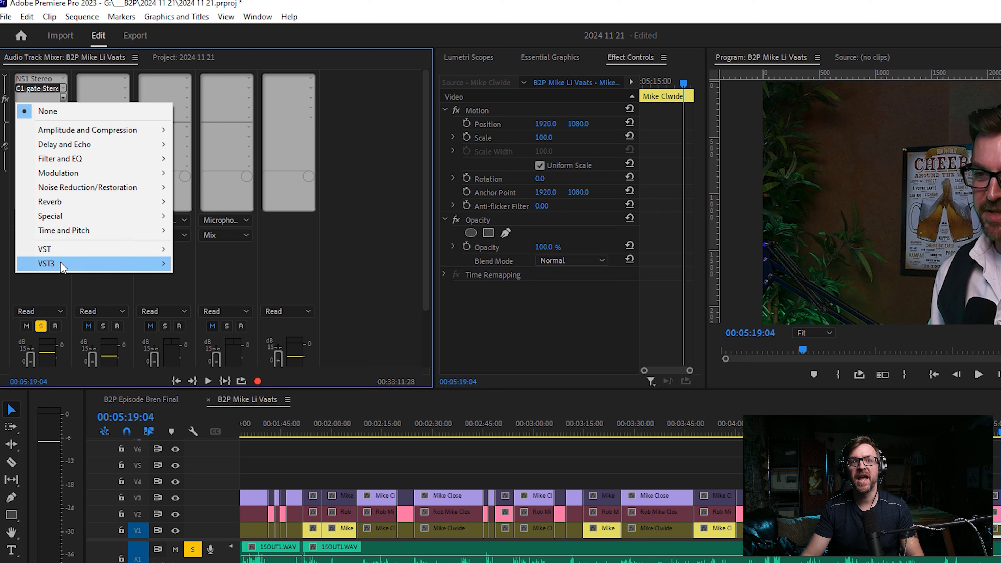
mouse_move(148, 255)
mouse_move(219, 292)
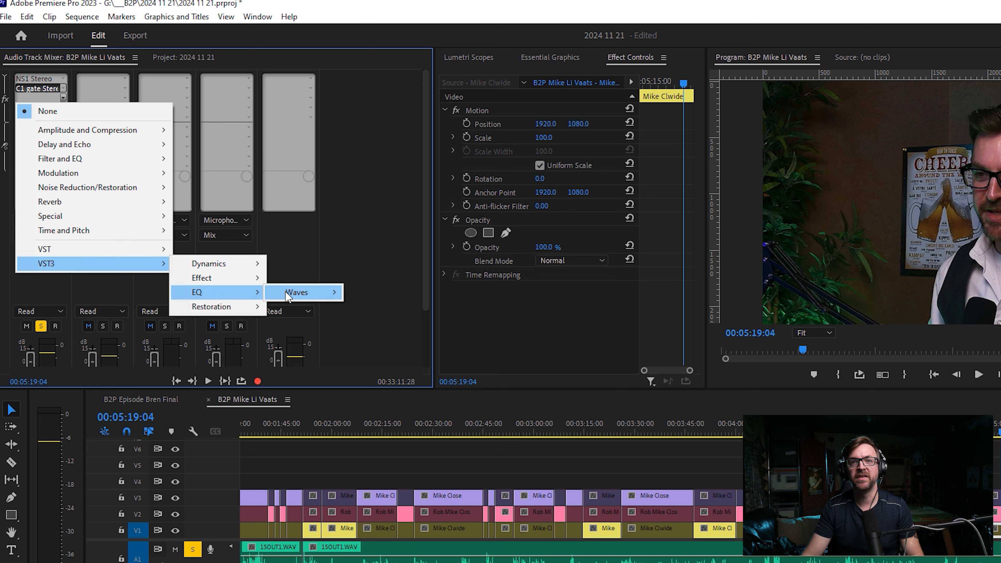
mouse_move(286, 292)
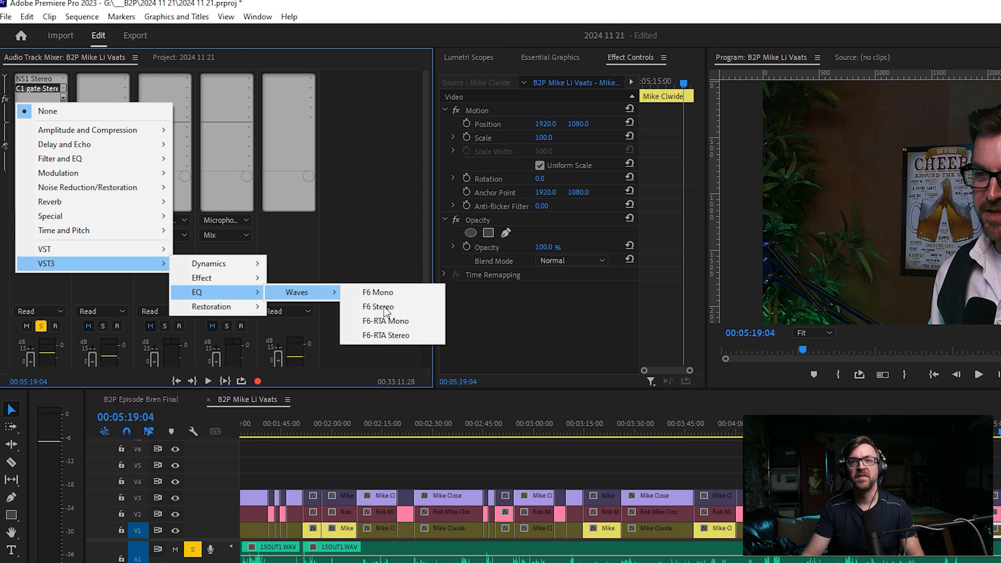
click(384, 337)
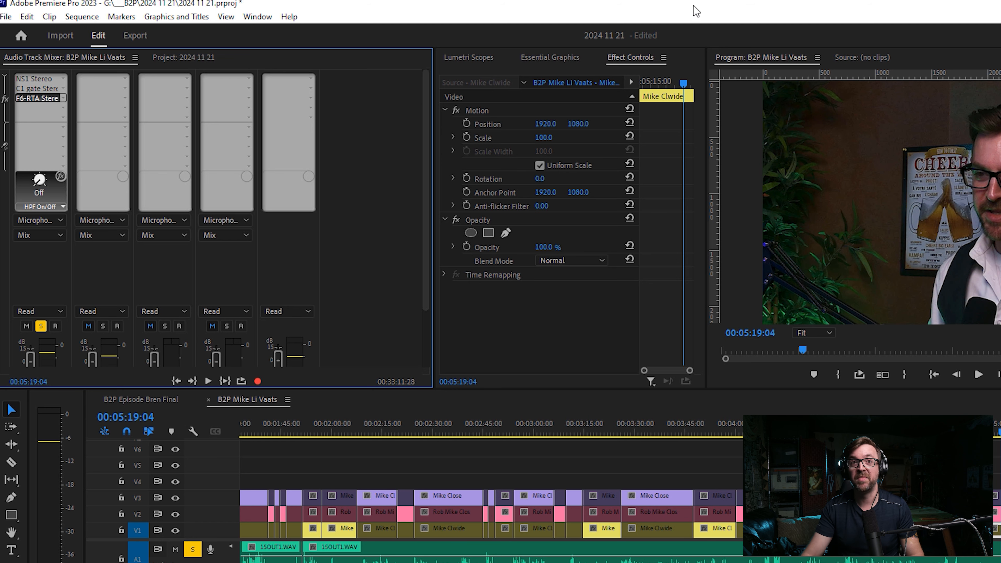
Apply the Vocal Cleaner factory preset in the F6-RTA Stereo editor for Audio 1 and close the editor.
double_click(31, 98)
click(576, 157)
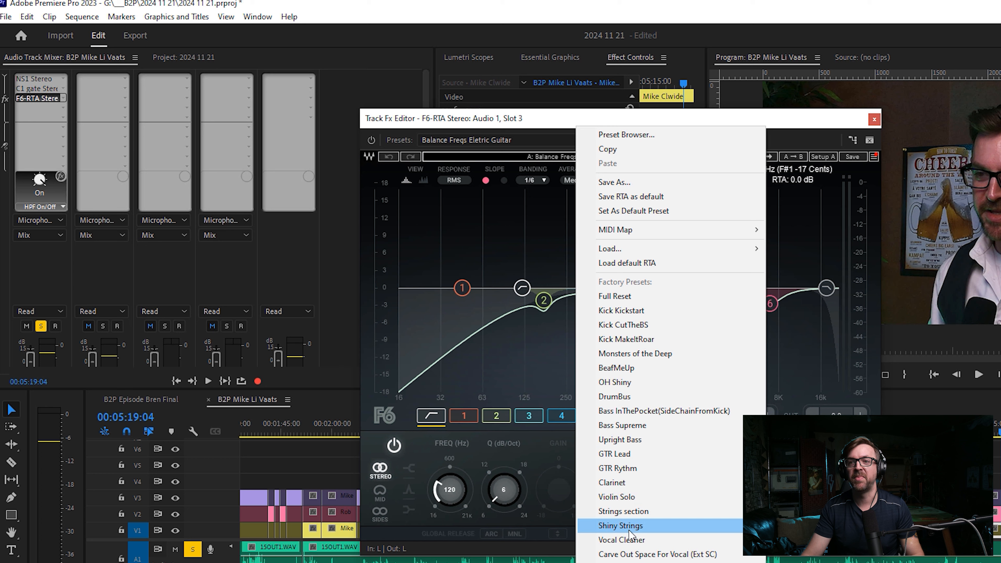
click(610, 540)
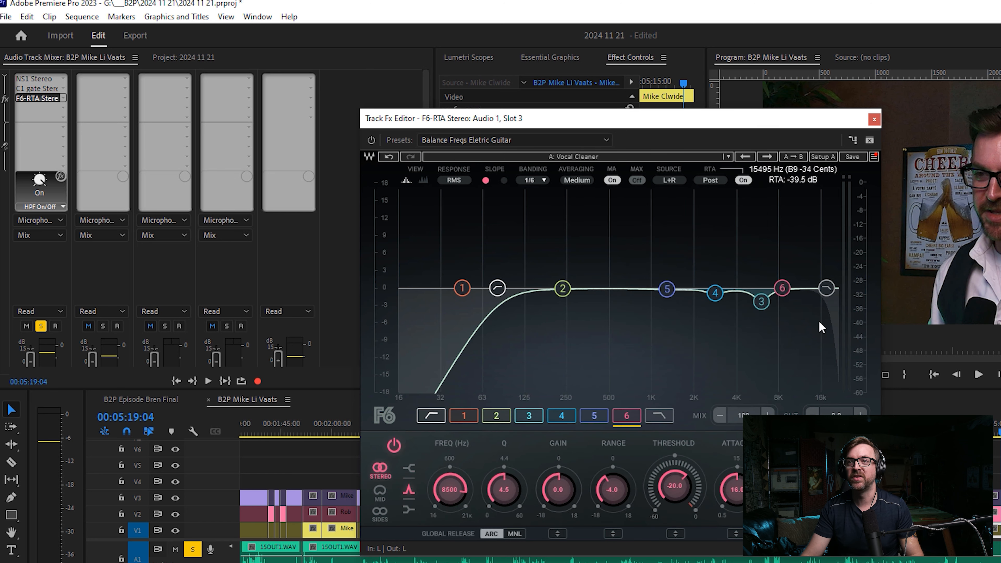
click(874, 119)
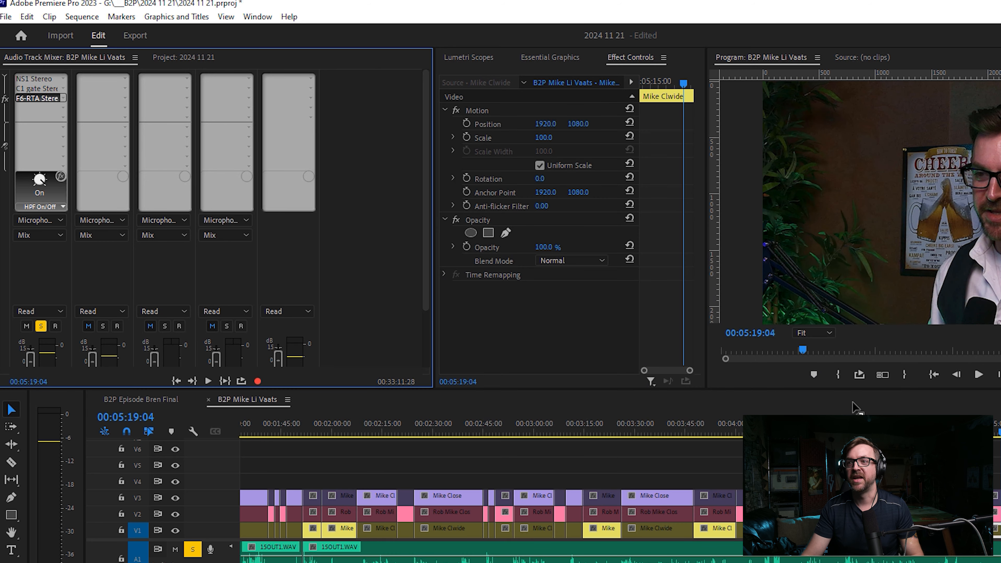
Play the soloed Audio 1 track around 00:04:38:20 to 00:04:42:06 to check the effect chain and its level.
click(859, 425)
key(space)
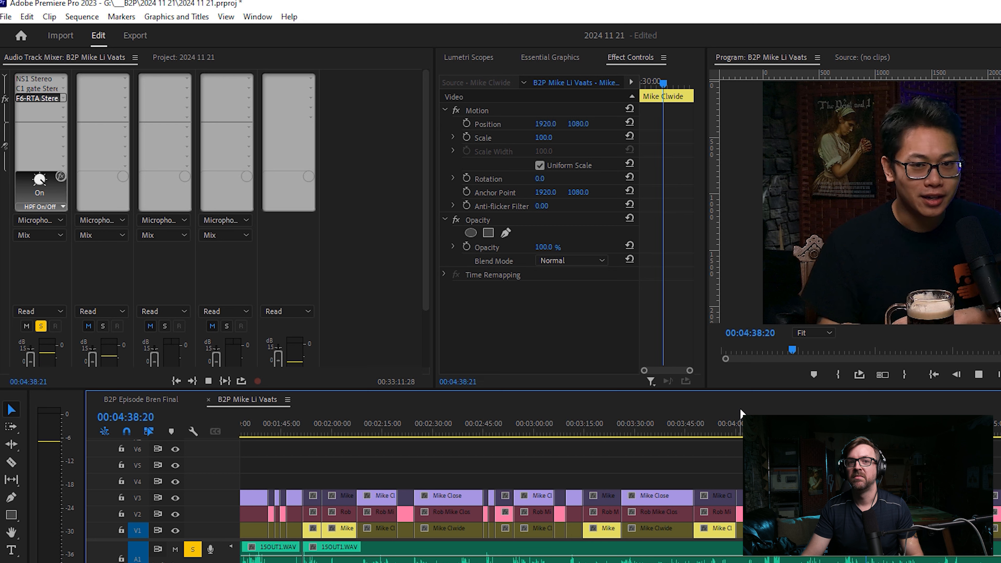
key(space)
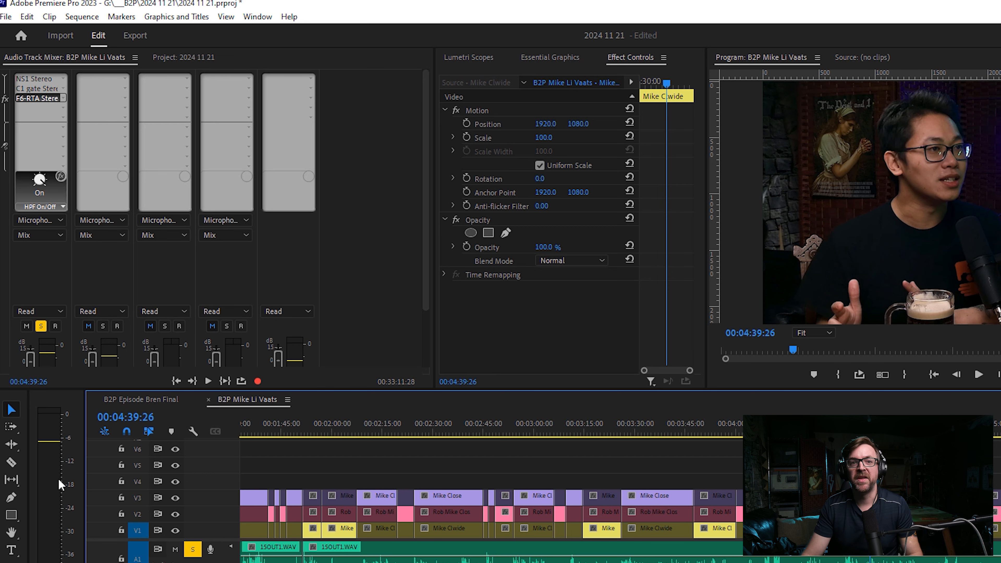
key(space)
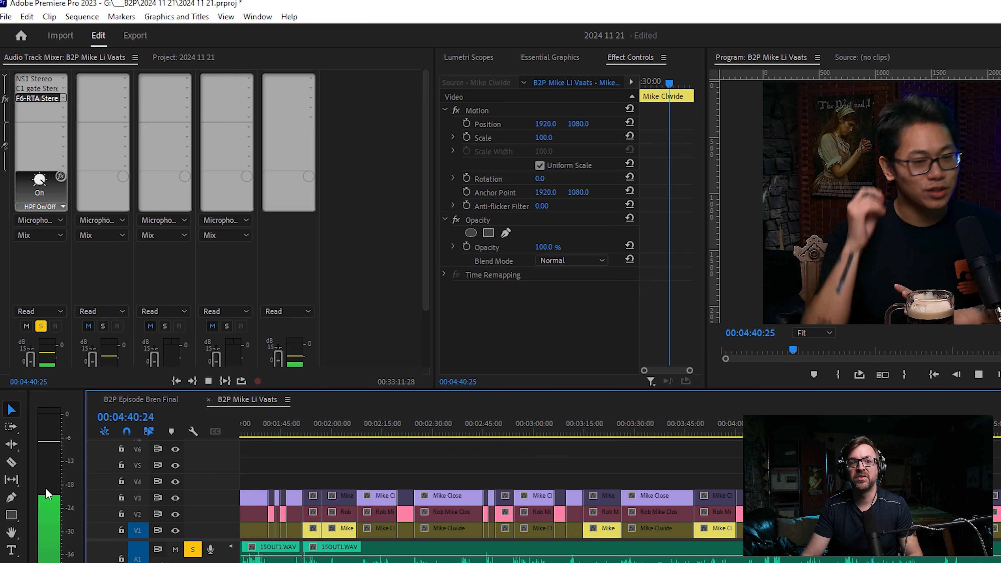
key(space)
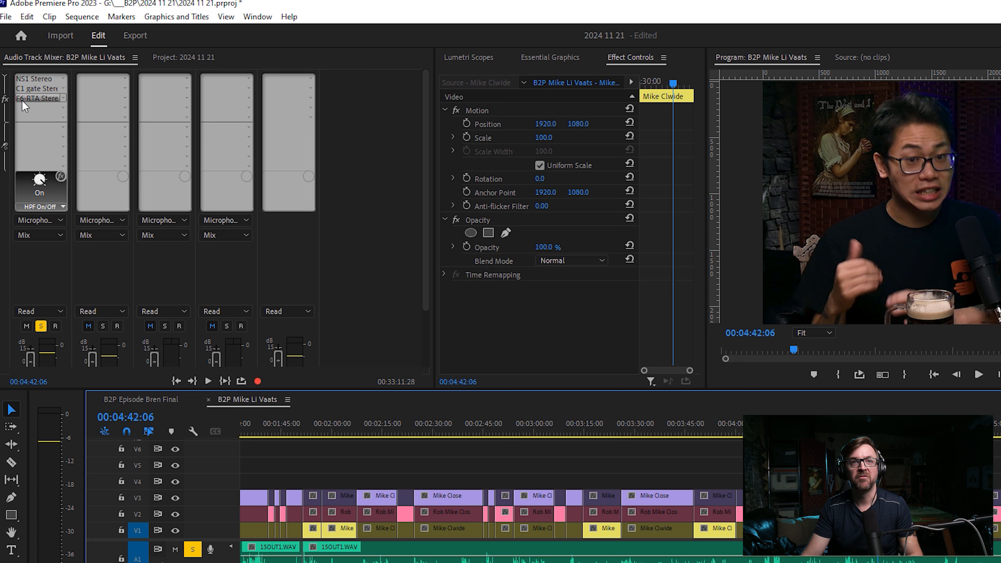
Copy the track effects of Audio 1 onto the second audio track and turn off solo on A1.
right_click(44, 106)
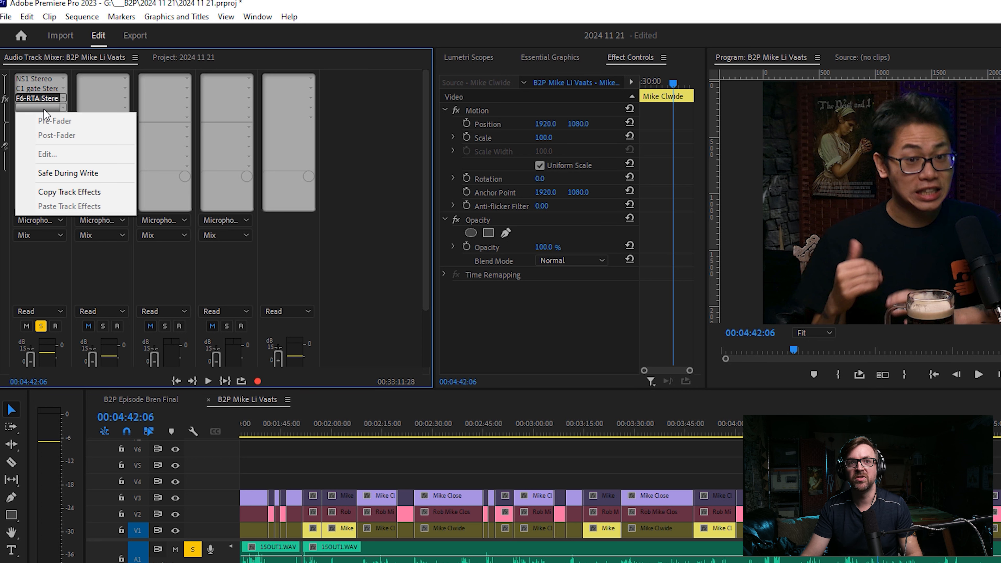
click(51, 192)
right_click(99, 88)
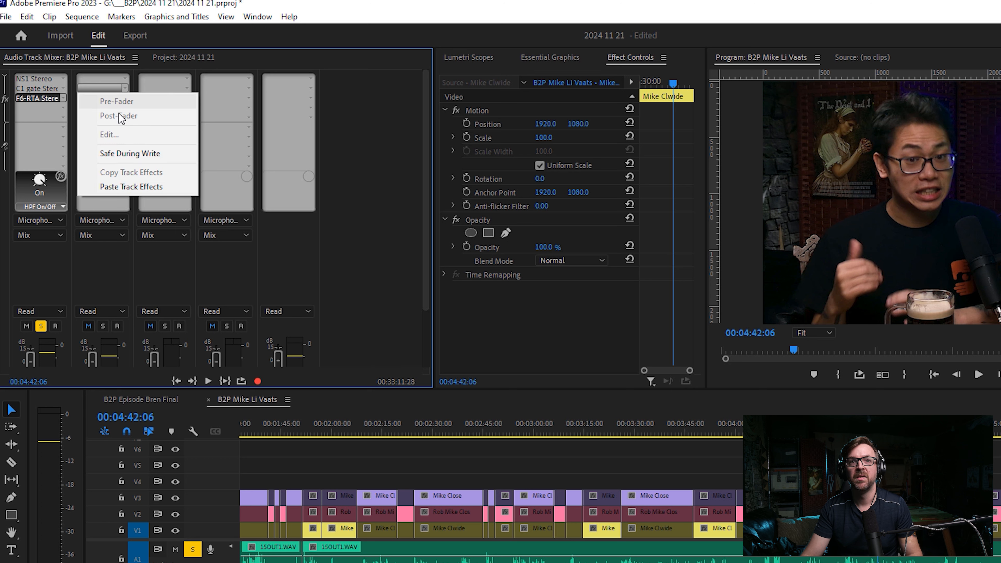
click(112, 187)
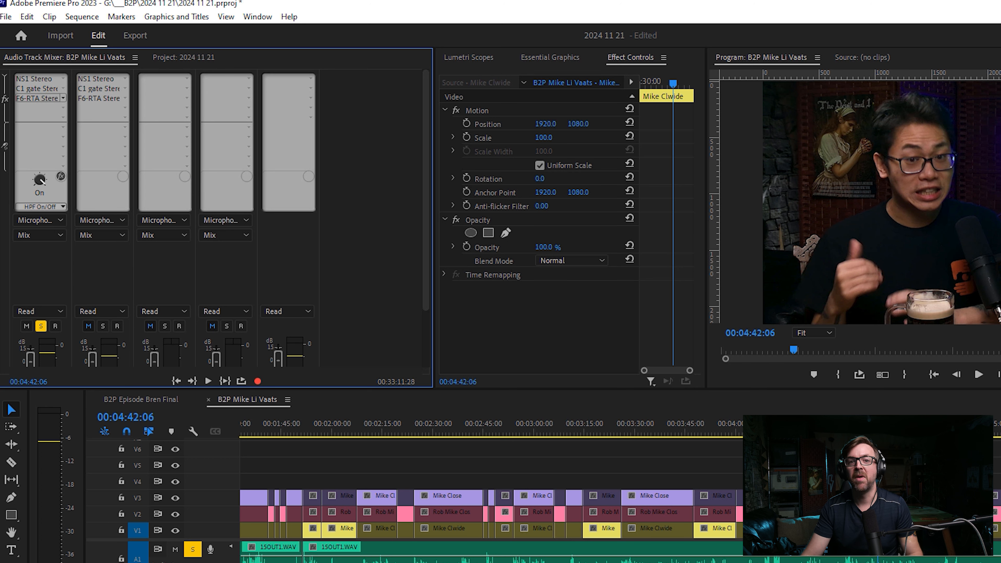
click(193, 550)
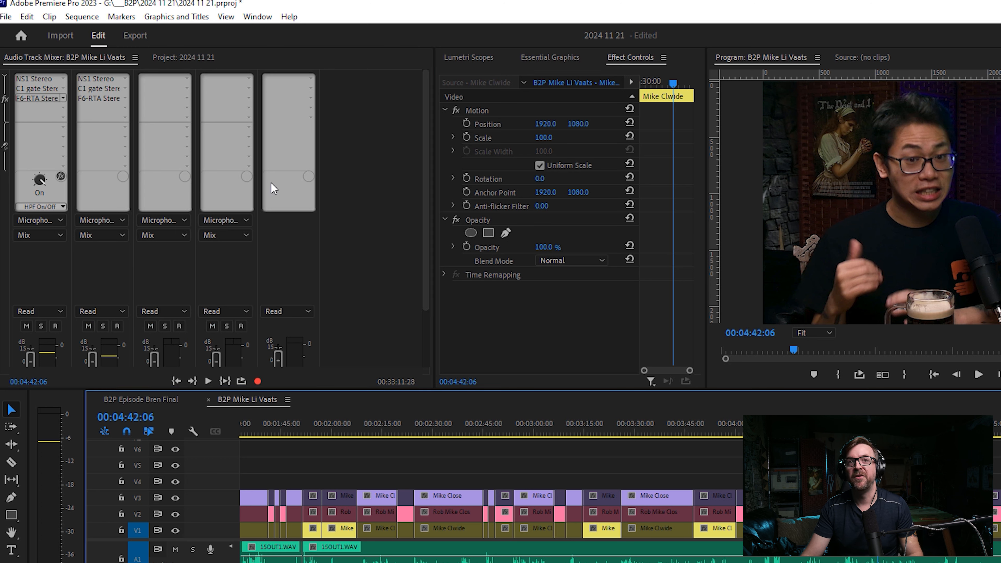
Add the VST3 Dynamics effect Waves DeEsser Stereo to the first effect slot of the Mix track.
click(311, 79)
mouse_move(289, 246)
mouse_move(464, 242)
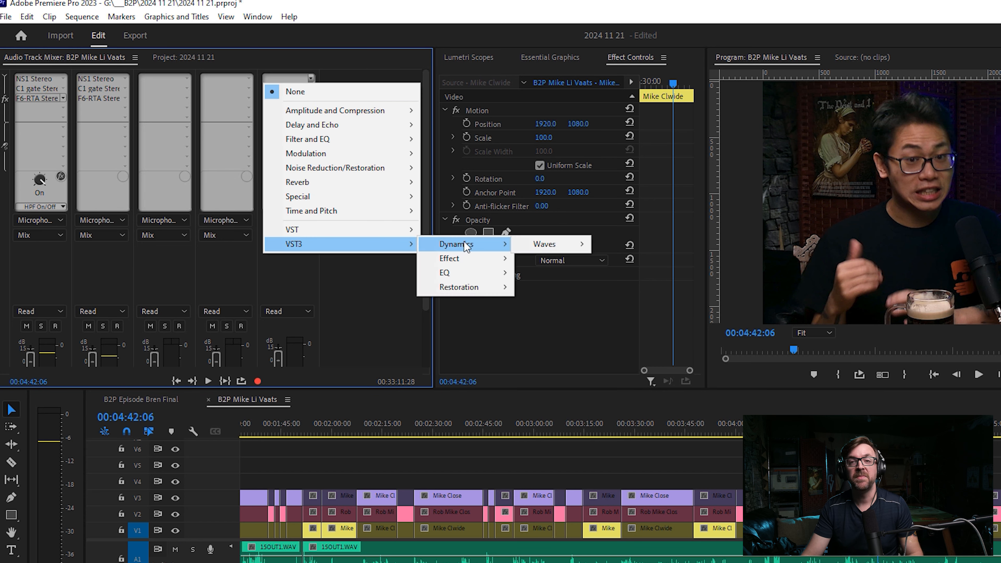
mouse_move(525, 244)
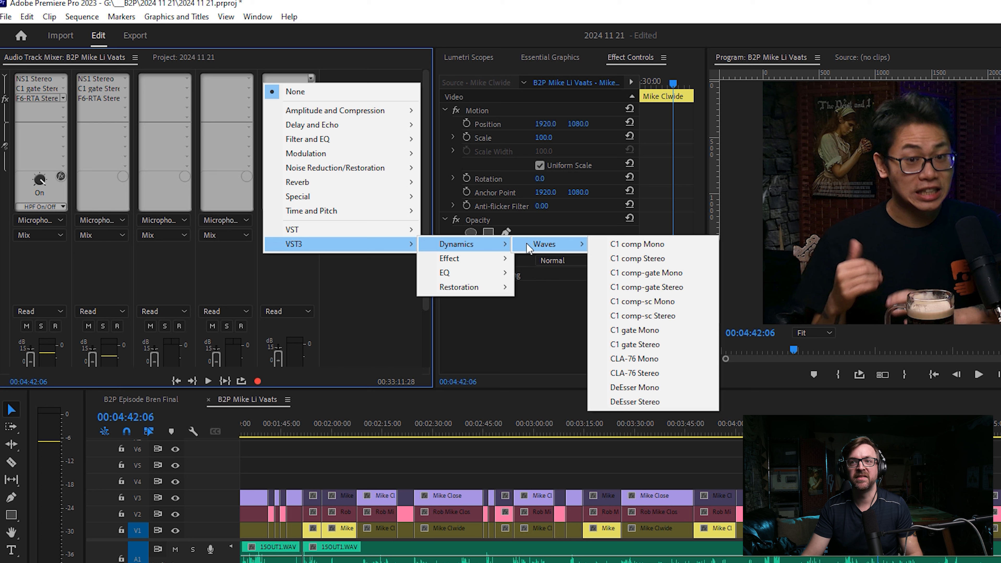
click(635, 401)
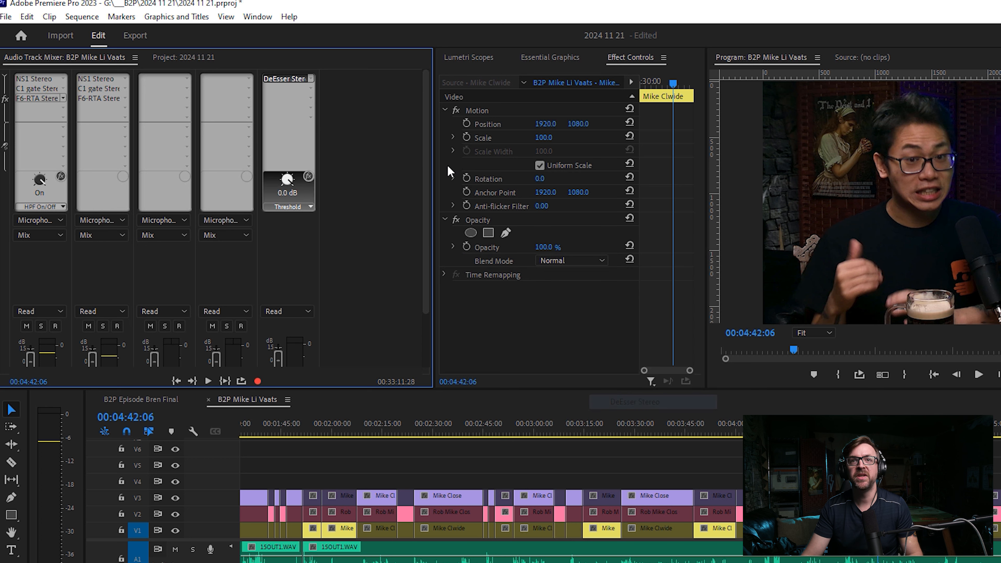
Apply the Male Ess factory preset to the Mix track's first DeEsser and close its editor.
double_click(296, 81)
click(630, 256)
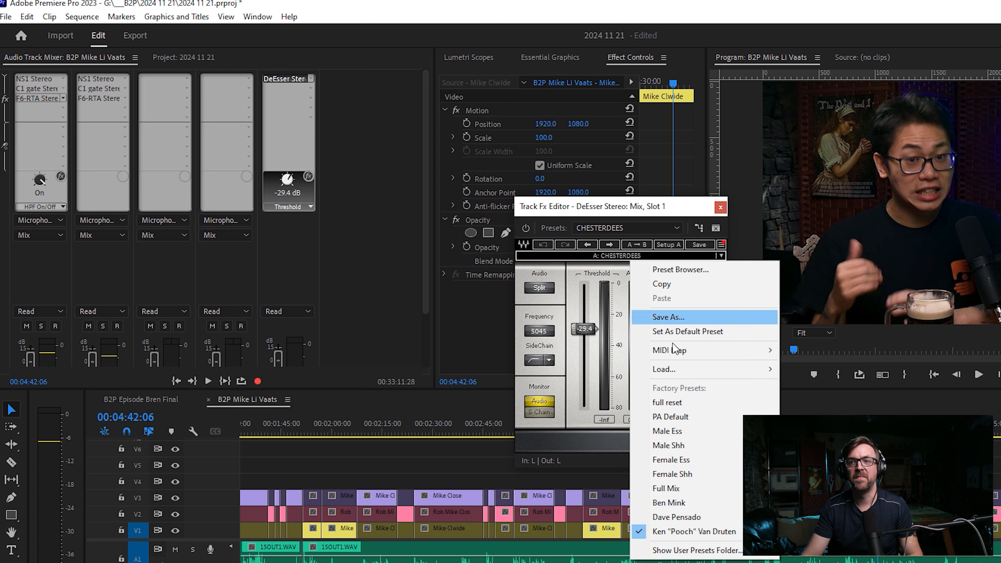
click(676, 436)
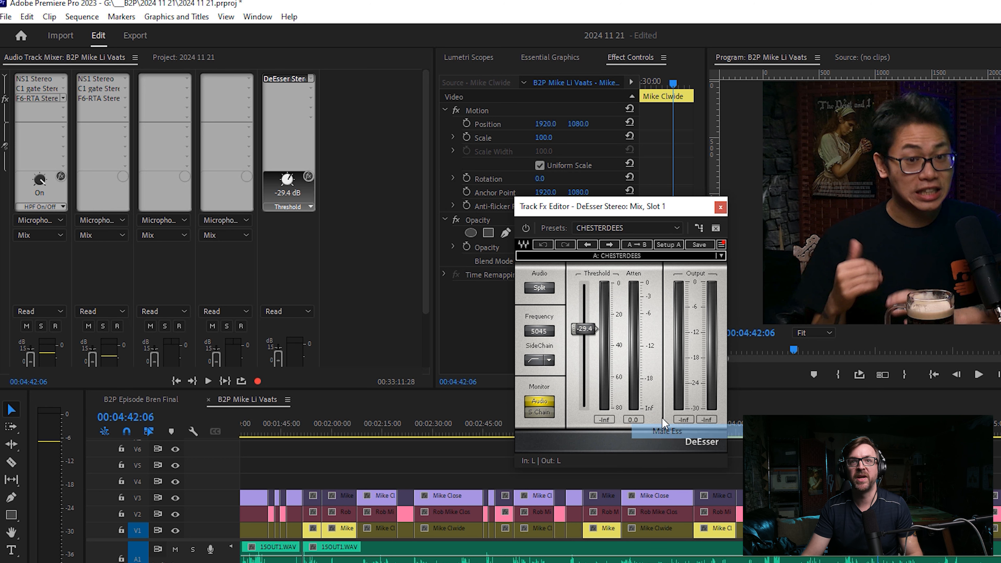
click(720, 207)
Add another VST3 Waves DeEsser Stereo to the second effect slot of the Mix track and open its editor.
click(290, 88)
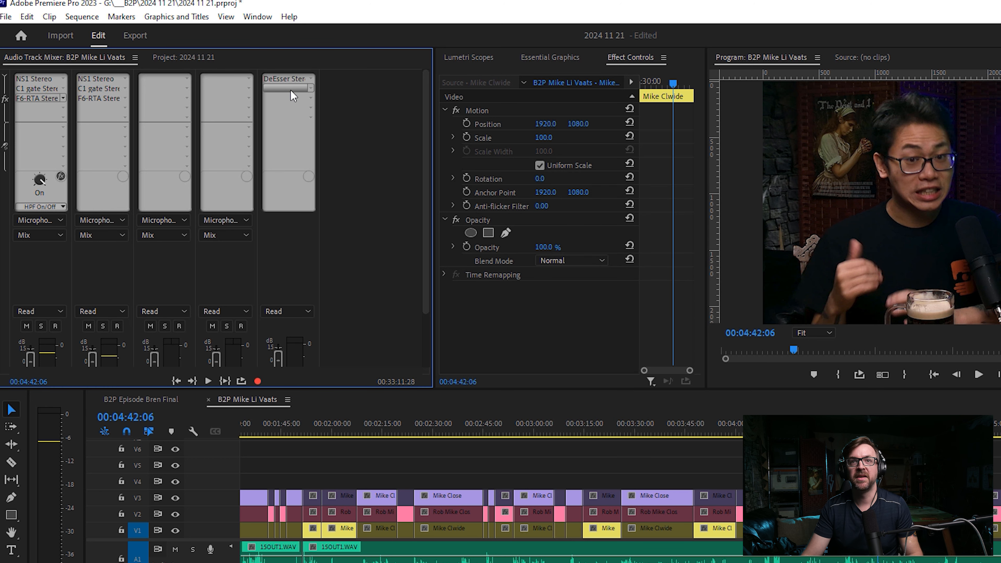
click(311, 88)
mouse_move(330, 253)
mouse_move(457, 254)
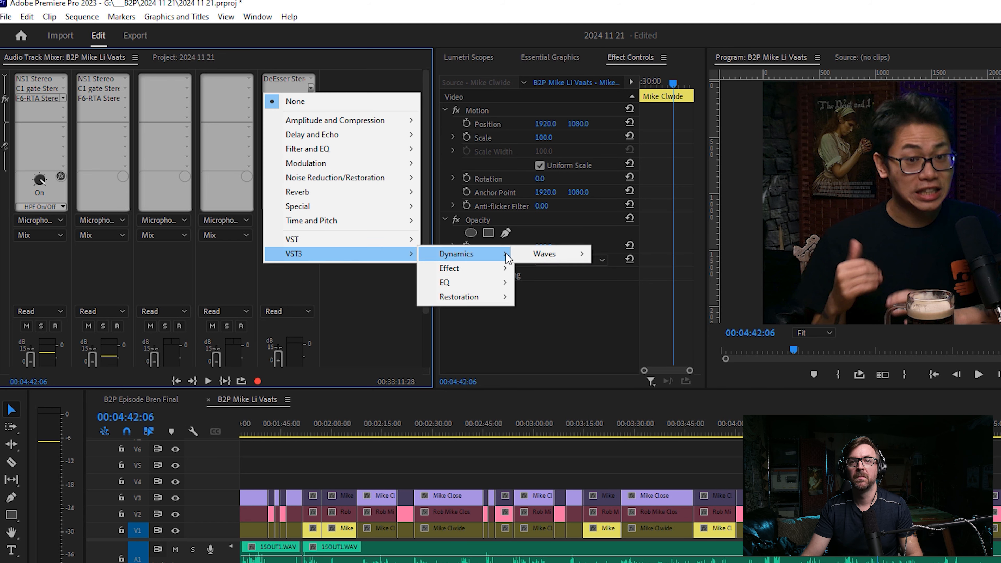
mouse_move(555, 255)
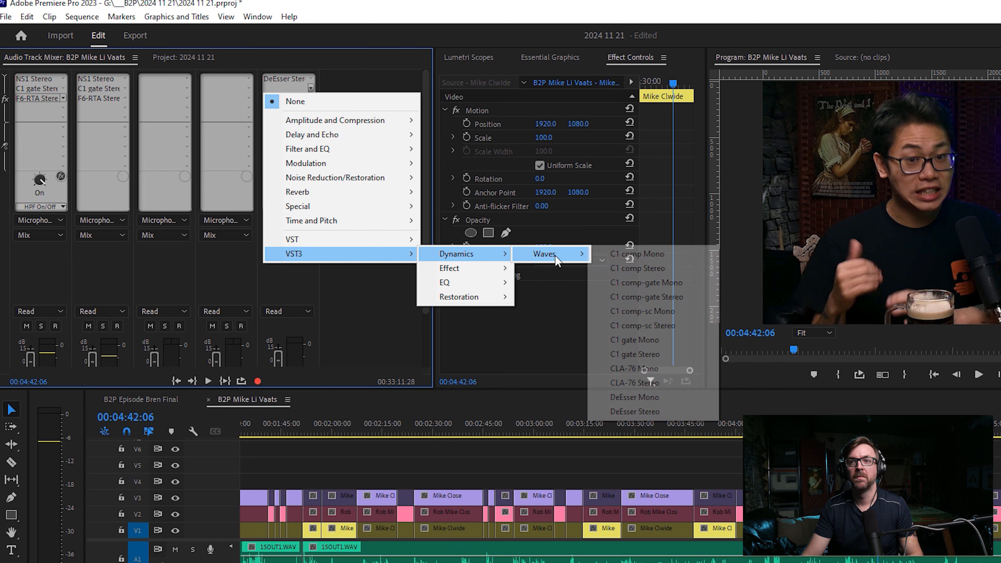
click(635, 409)
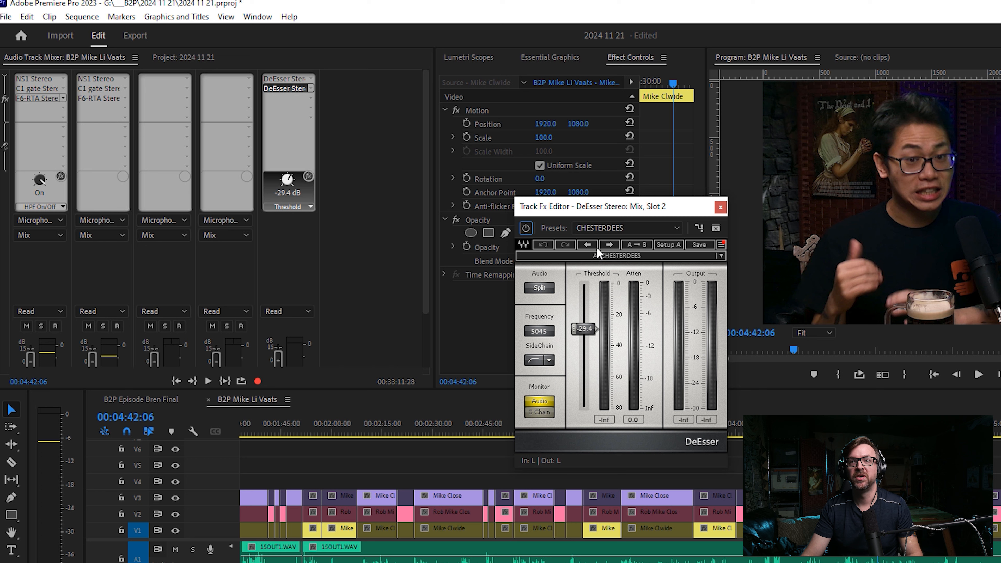
Apply the Male Shh factory preset to the Mix track's second DeEsser and close its editor.
click(604, 256)
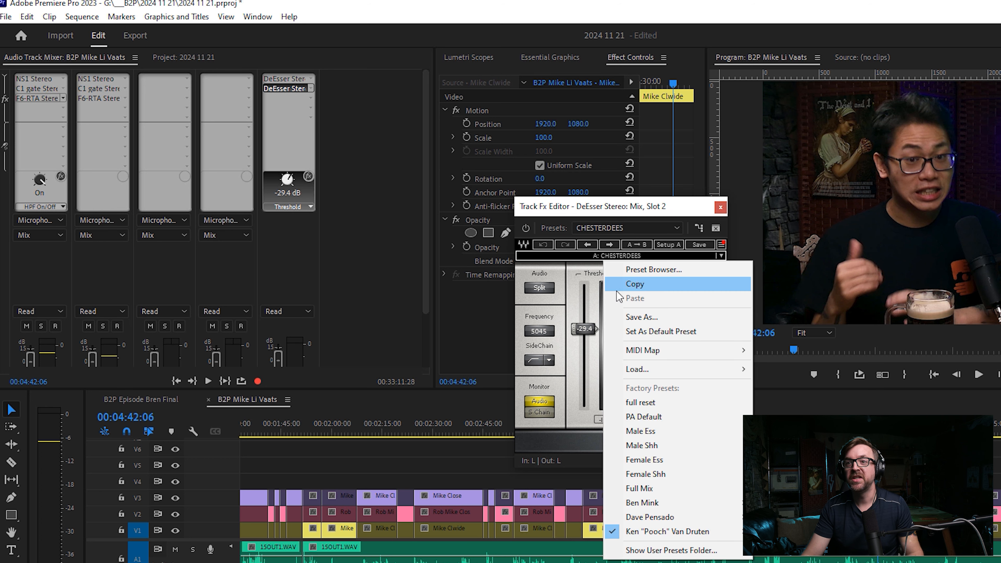
click(648, 446)
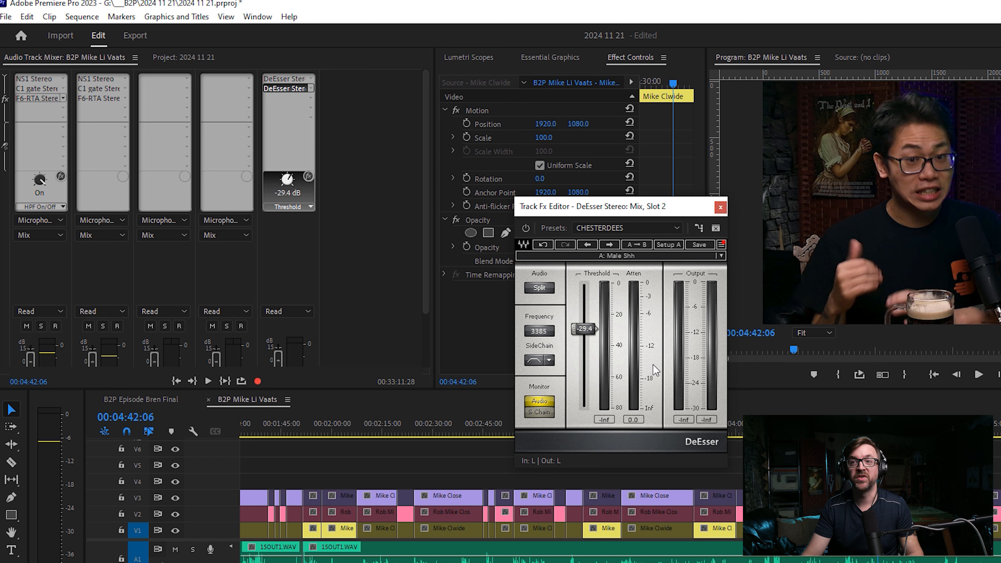
click(720, 206)
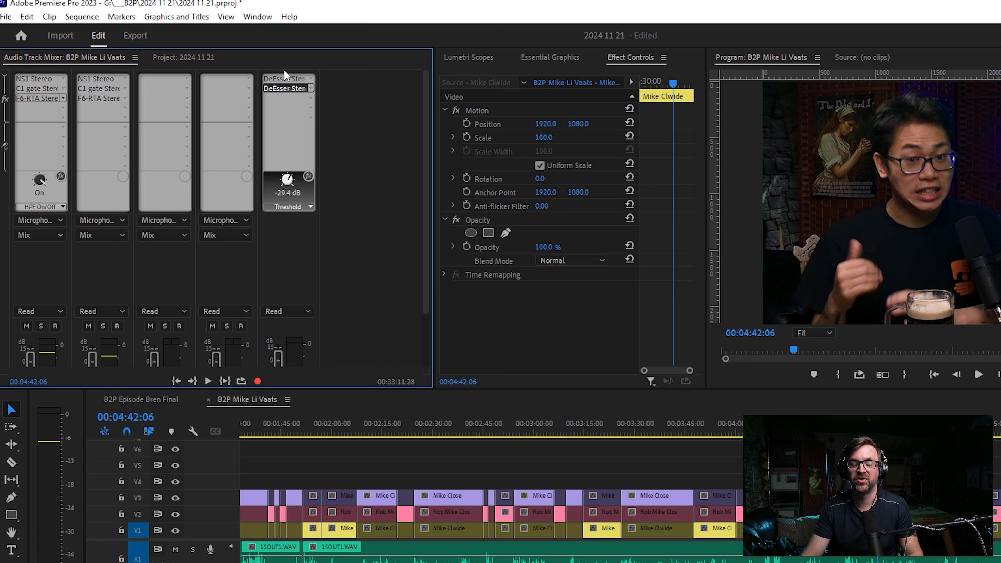
Add the VST3 Dynamics effect Waves CLA-76 Stereo to the third effect slot of the Mix track and open its editor.
click(286, 97)
mouse_move(394, 263)
mouse_move(444, 293)
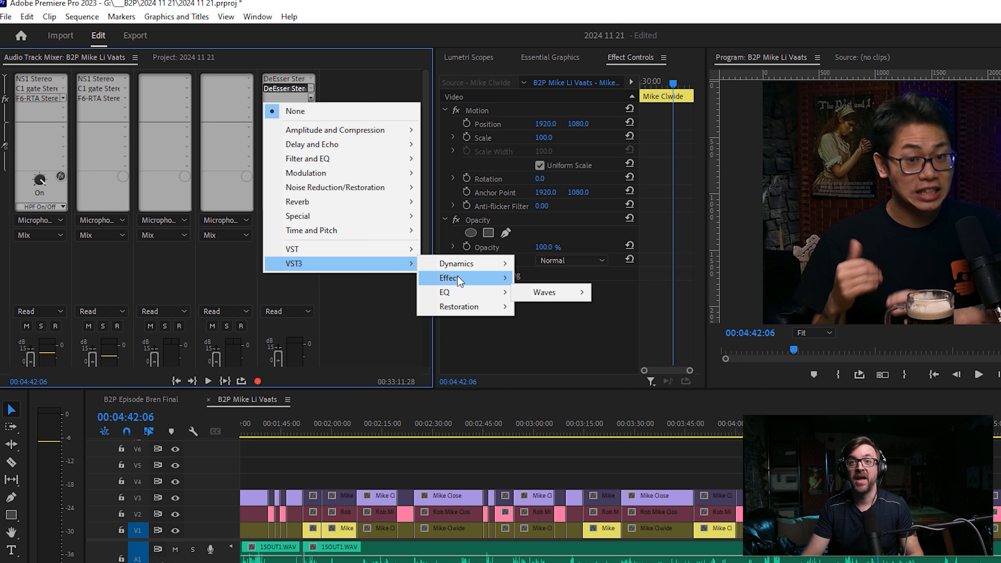
mouse_move(457, 263)
mouse_move(547, 264)
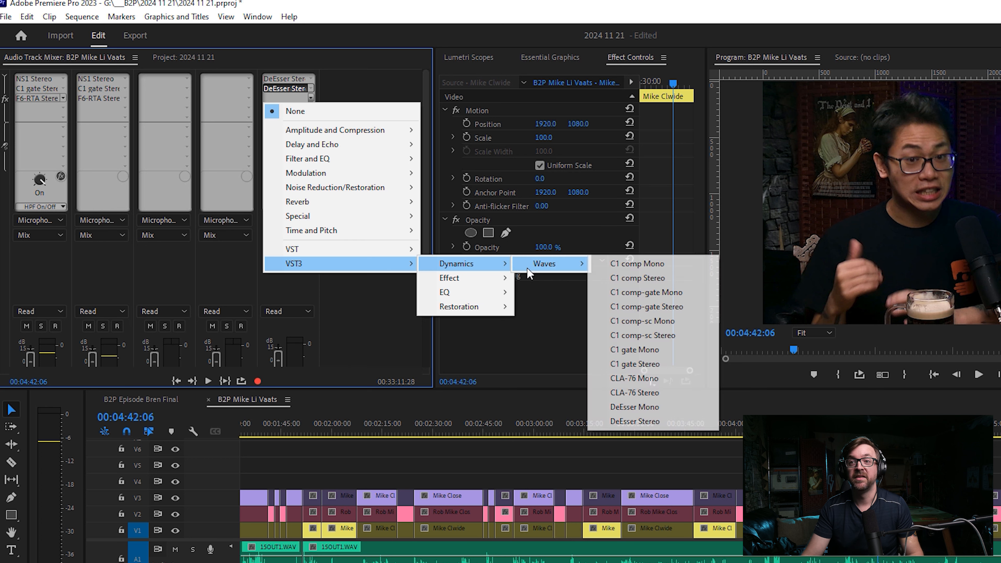
click(635, 393)
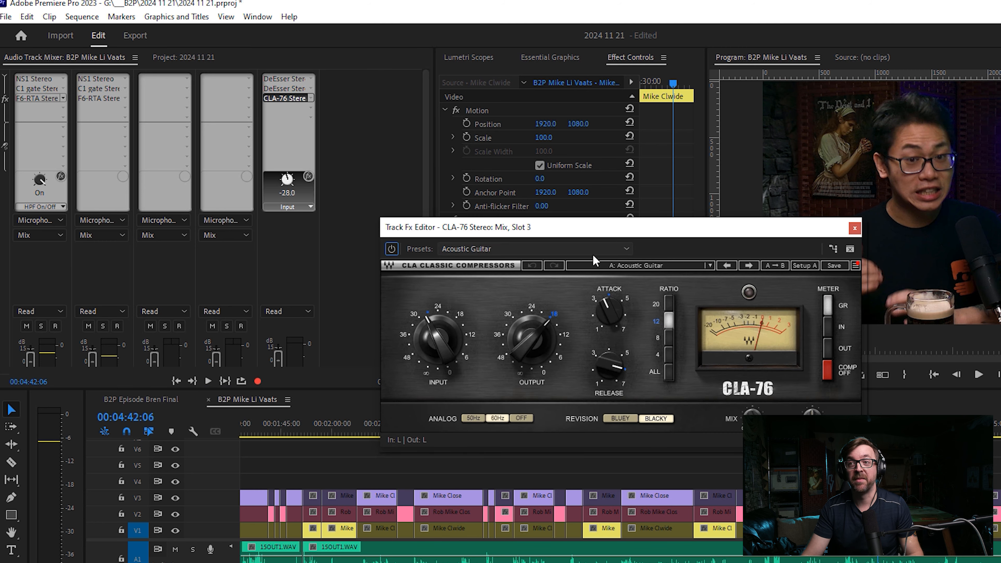
Apply the Male Vocal preset to the Mix track's CLA-76 compressor.
click(609, 266)
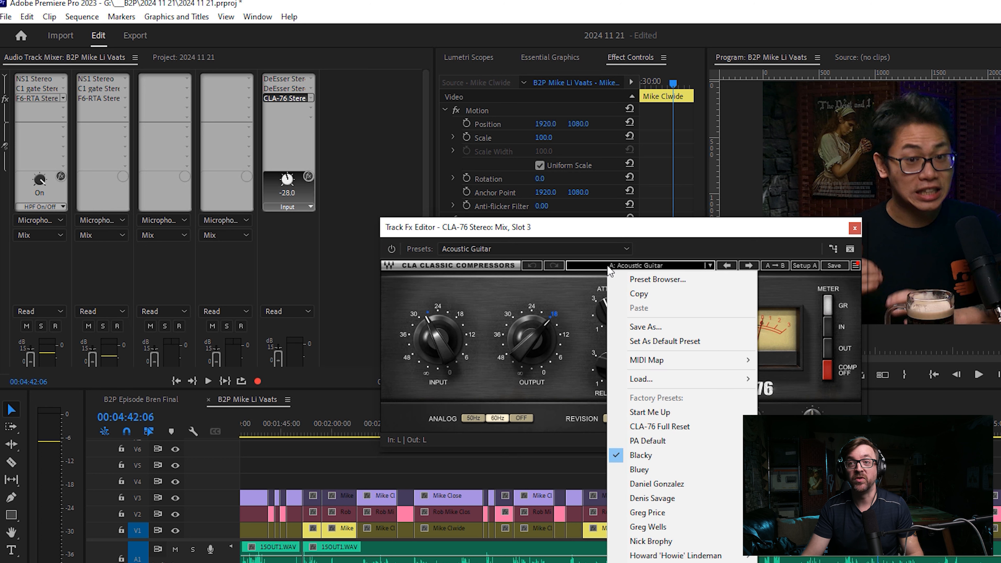
click(541, 244)
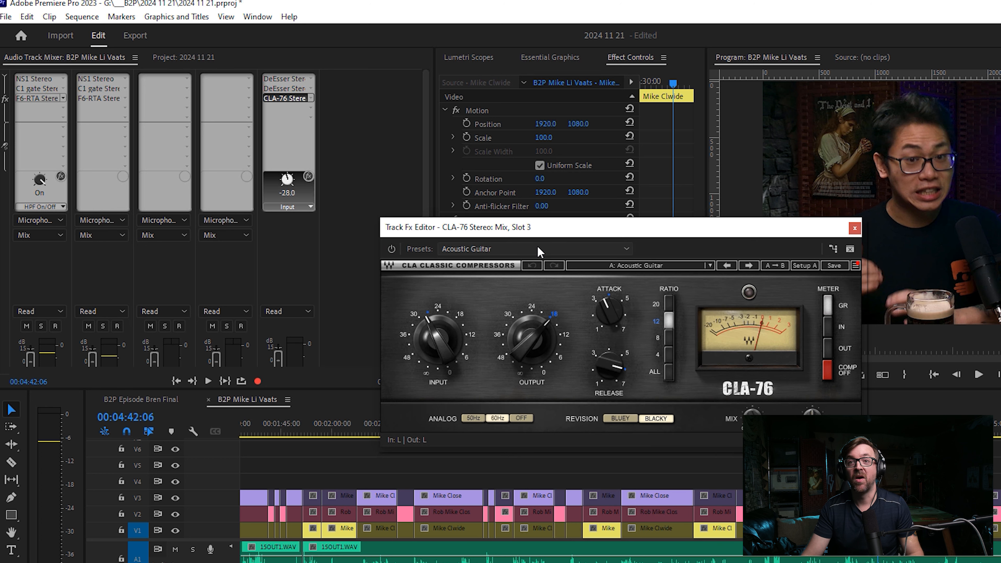
click(538, 246)
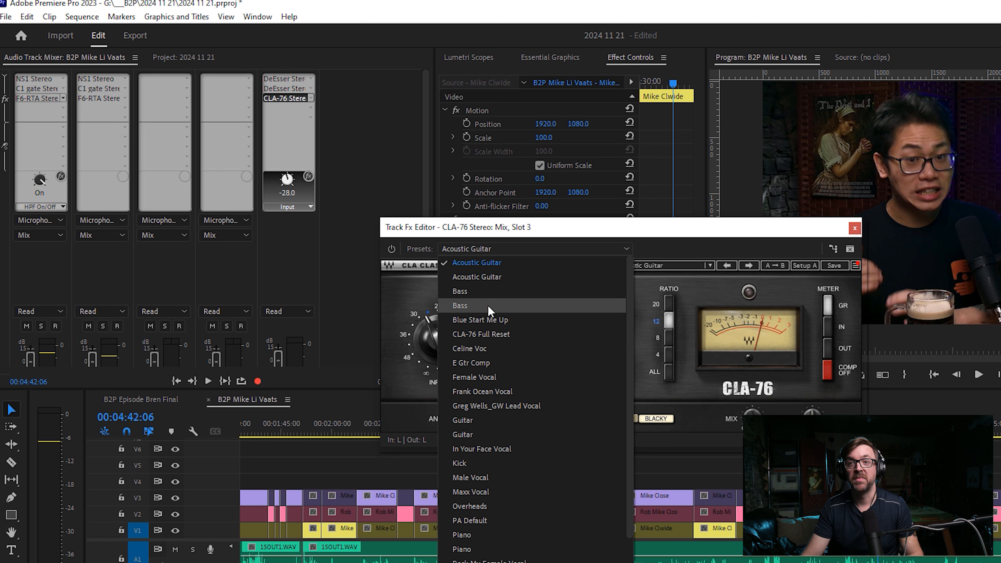
click(483, 477)
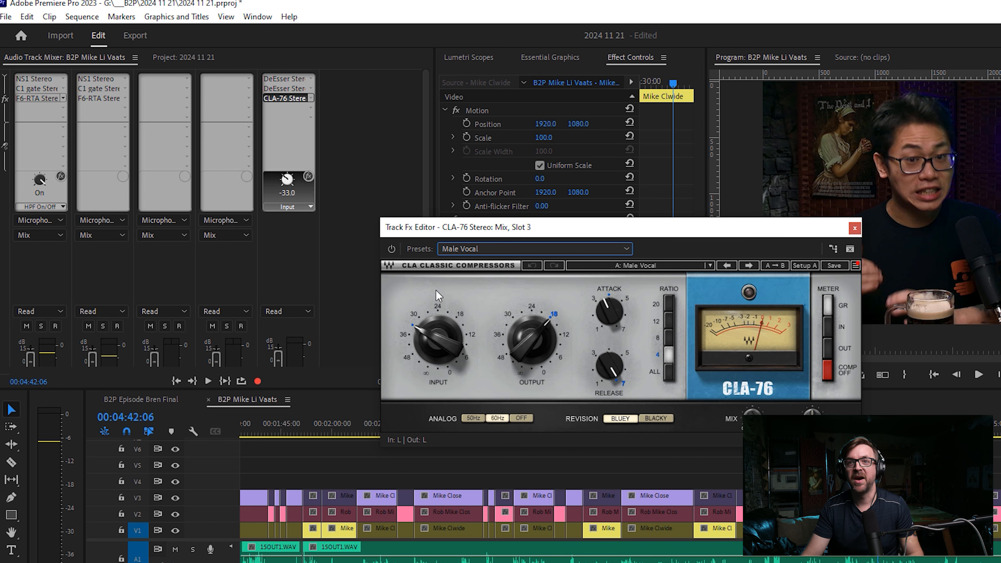
Bypass the CLA-76 during playback, raise its input to -30.4, and re-enable the effect.
click(391, 249)
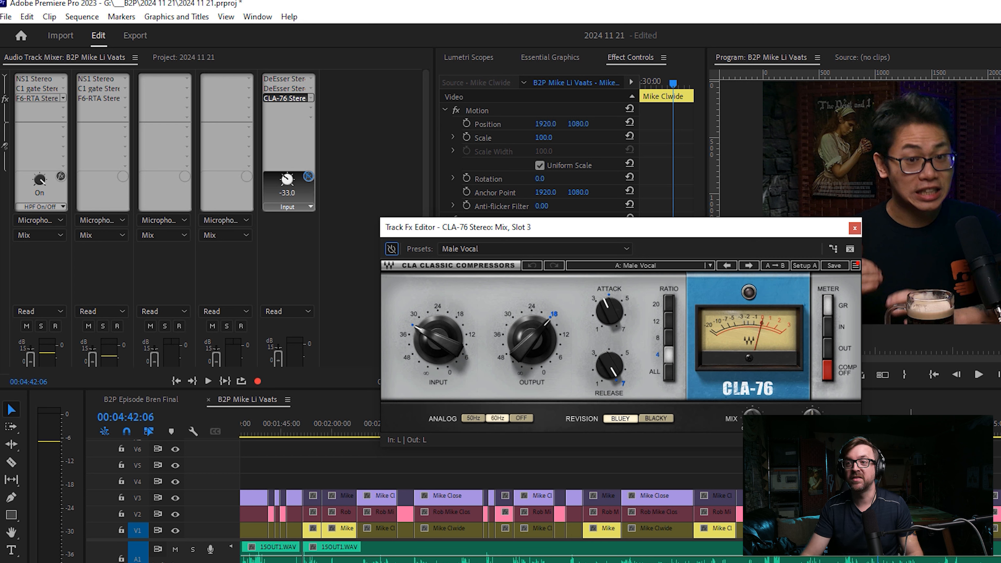
click(795, 465)
key(space)
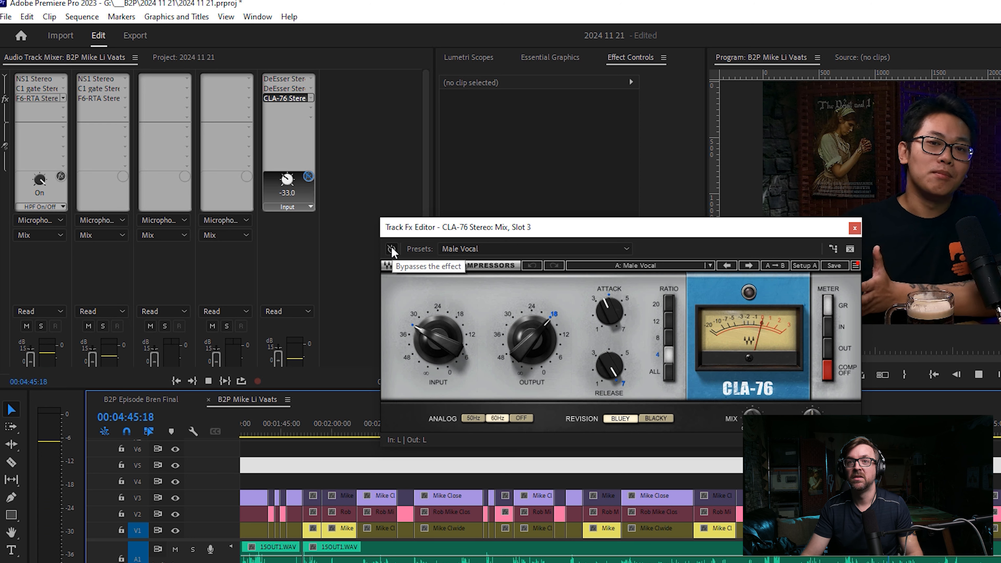
drag(432, 350, 432, 340)
click(396, 251)
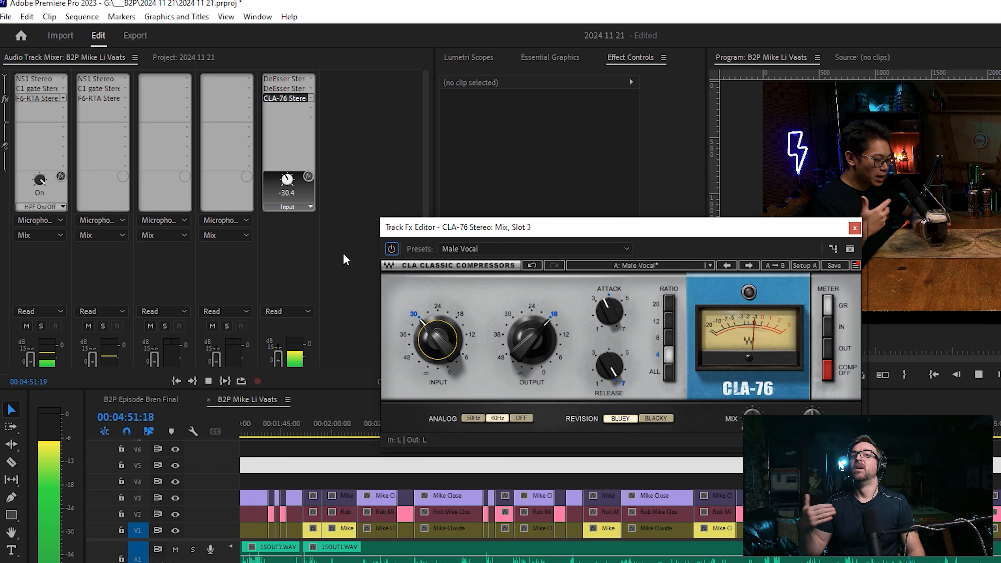
Compare the playing mix with the CLA-76 bypassed and active, then stop playback and close its editor.
click(394, 251)
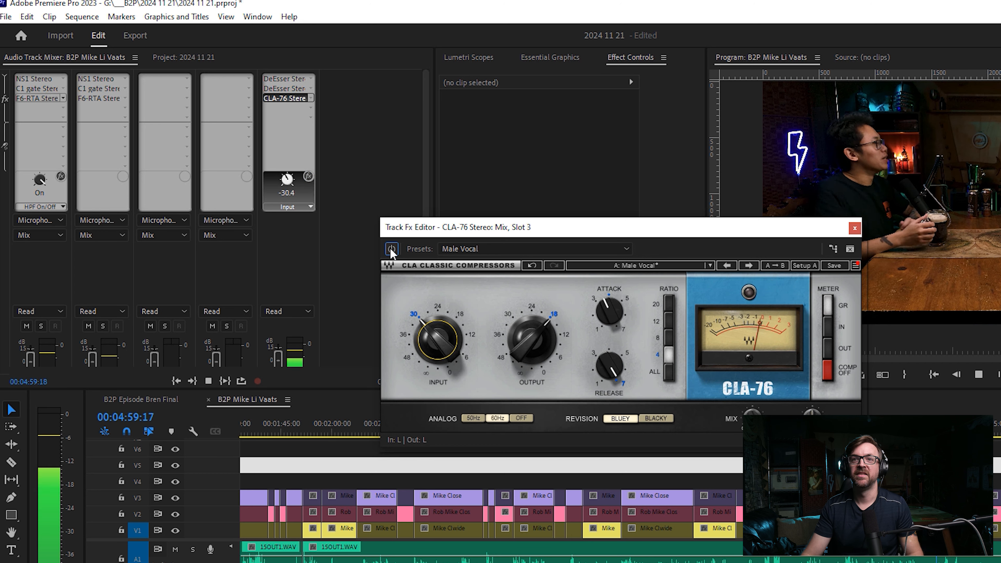
click(392, 252)
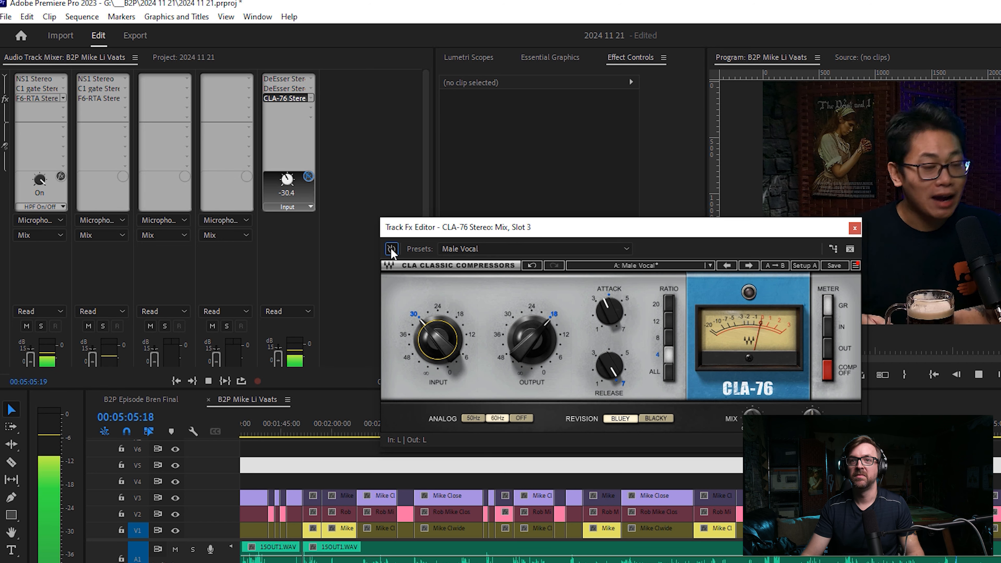
click(392, 248)
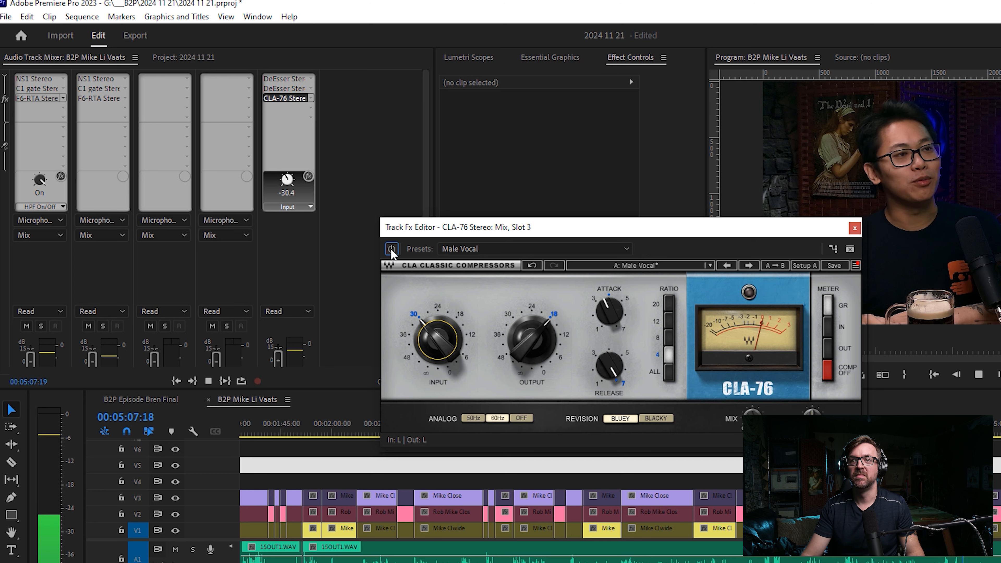
key(space)
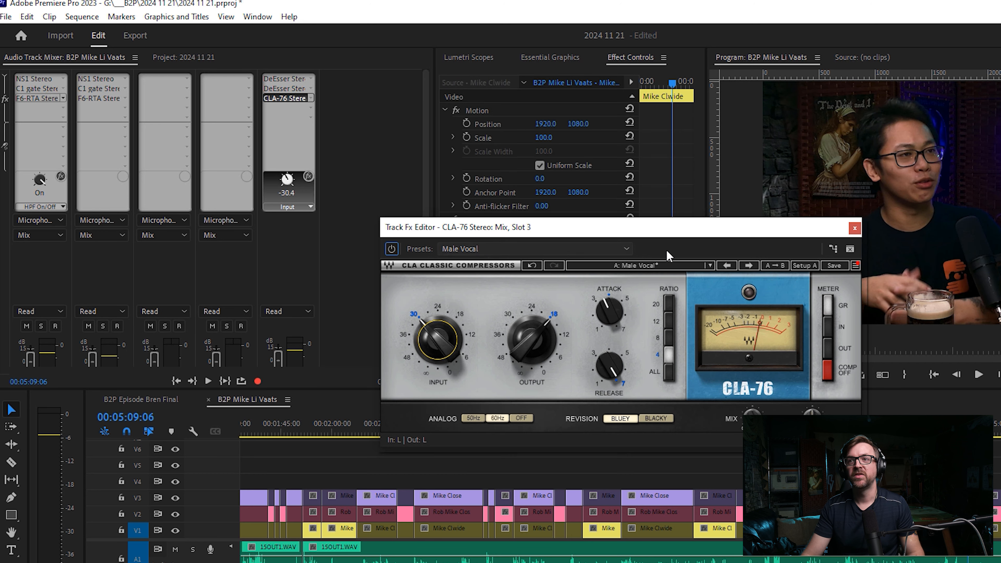
click(854, 228)
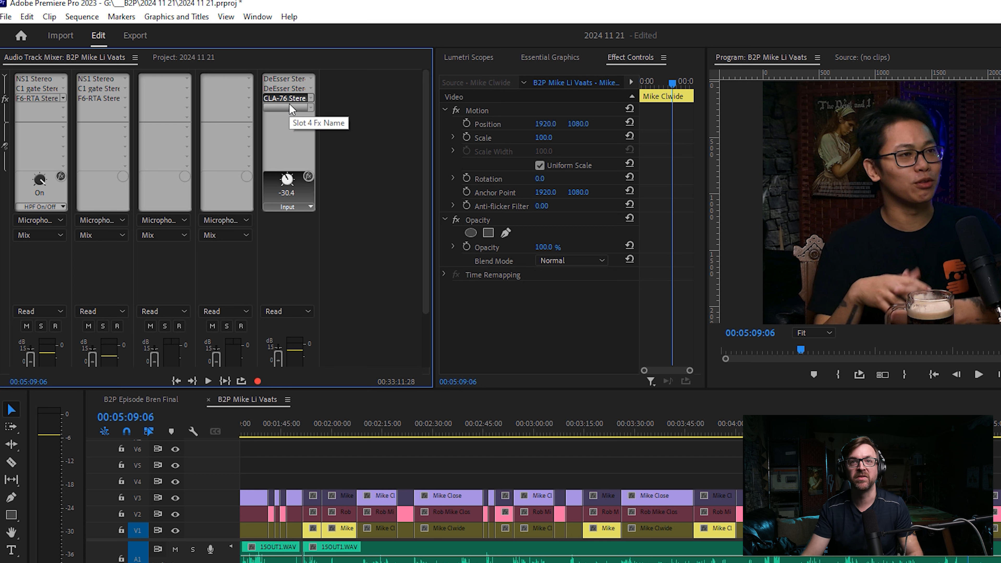
Reopen the Mix track's CLA-76, raise its input to -23.1, and close the editor.
double_click(284, 97)
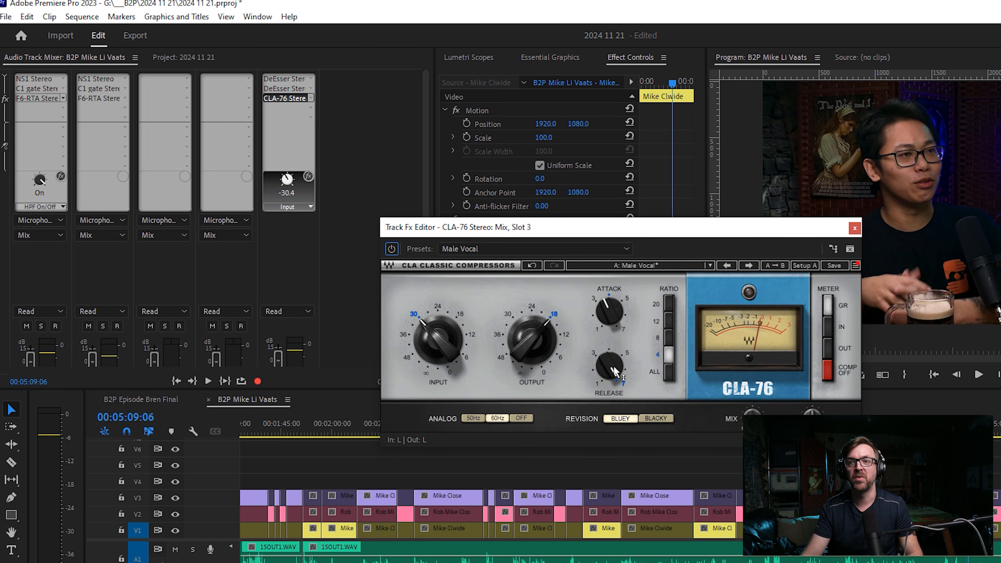
drag(425, 335, 426, 311)
click(854, 228)
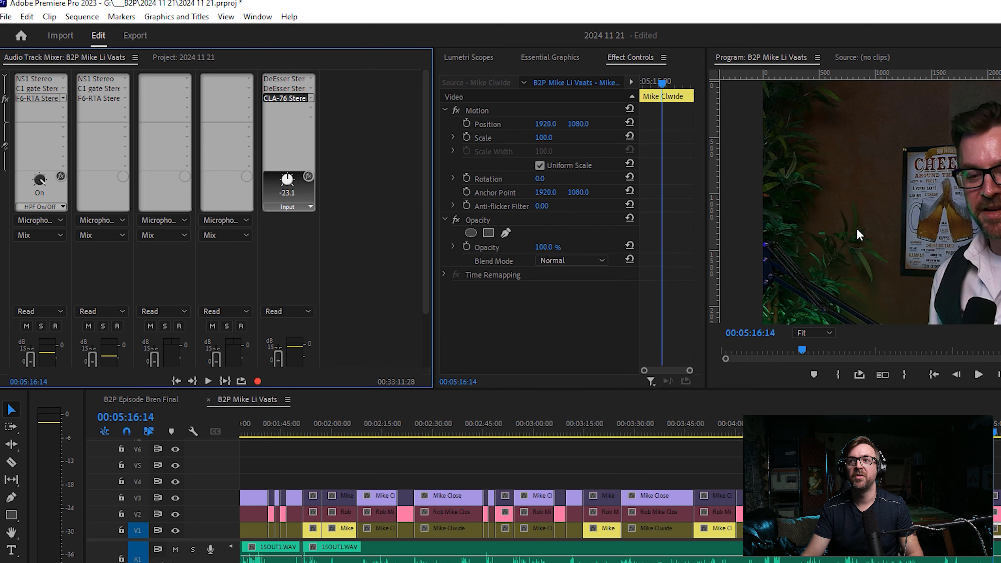
Add a Hard Limiter to the Mix track's fourth effect slot and set its maximum amplitude to -3 dB.
click(295, 127)
mouse_move(347, 139)
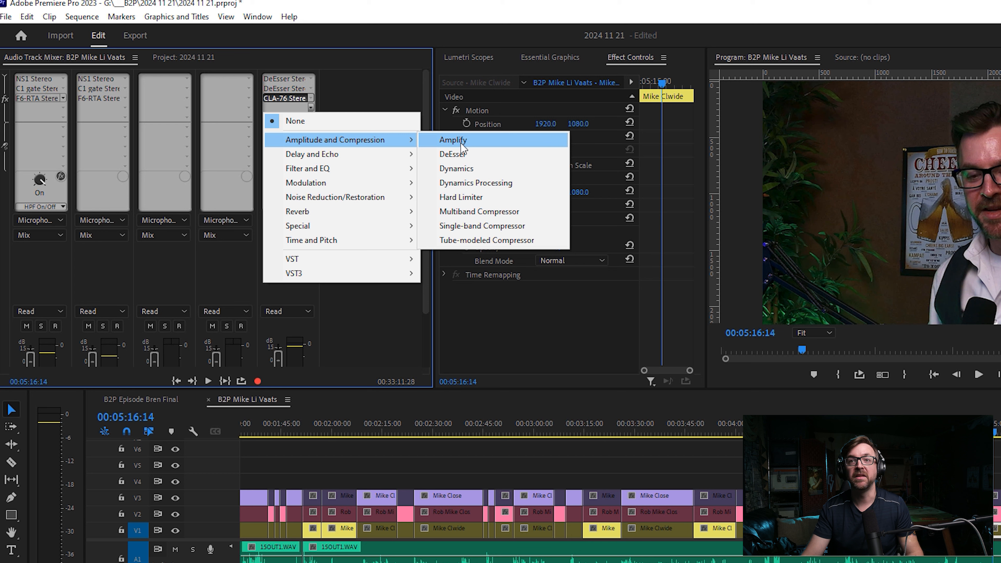
click(482, 197)
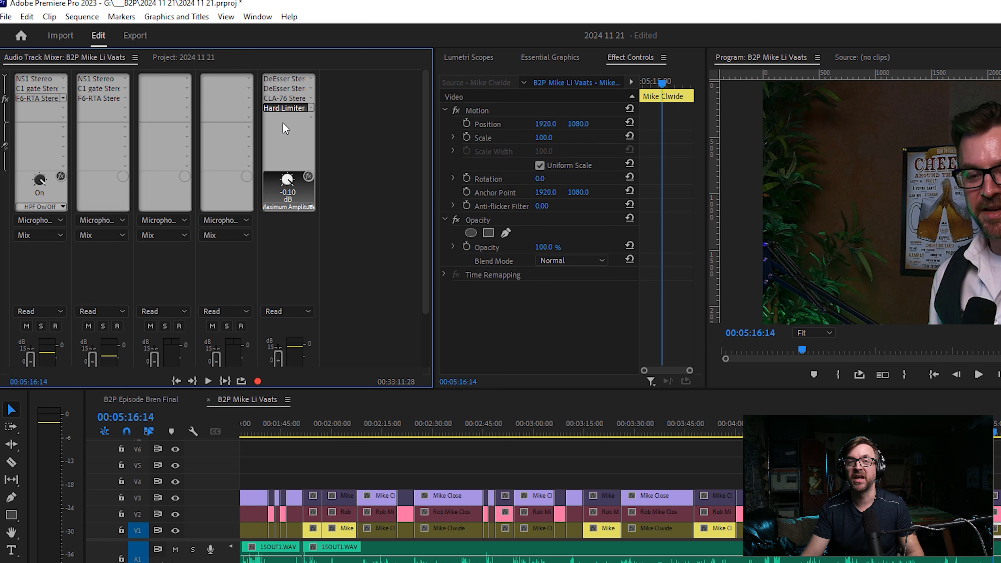
double_click(284, 108)
click(626, 268)
click(605, 351)
click(339, 95)
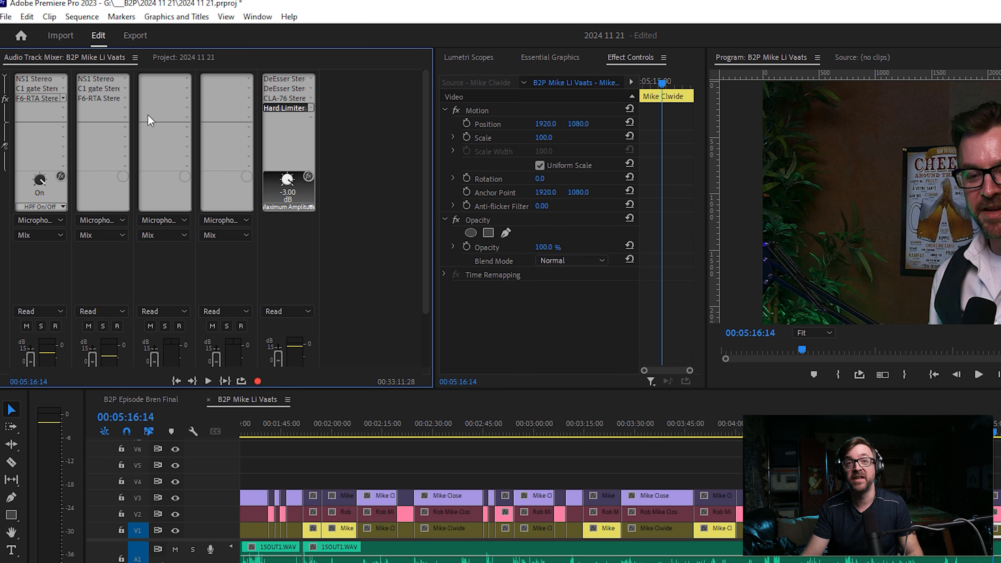
Play the sequence from 00:04:47:17 and slightly lower the input of the Mix track's CLA-76.
click(846, 418)
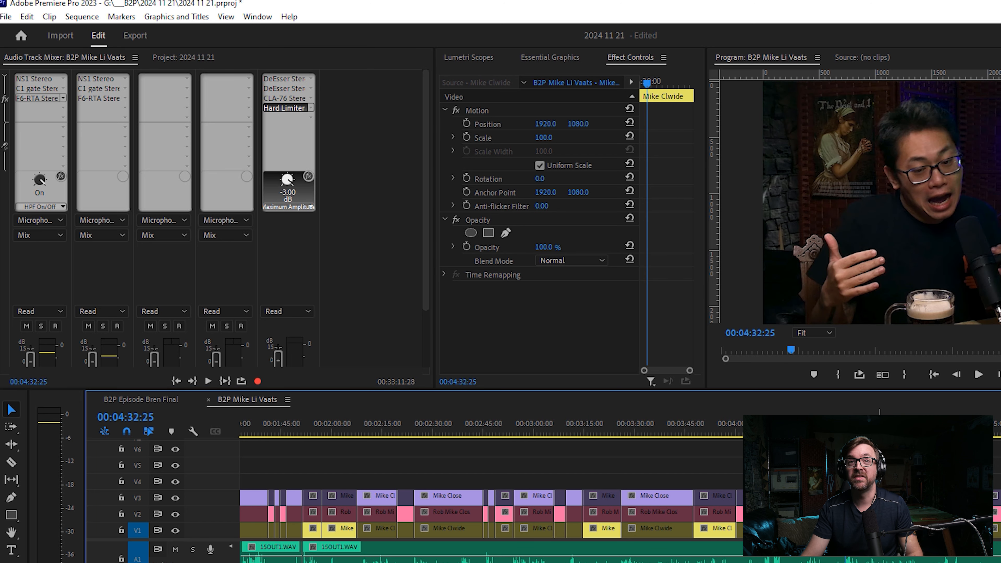
click(896, 418)
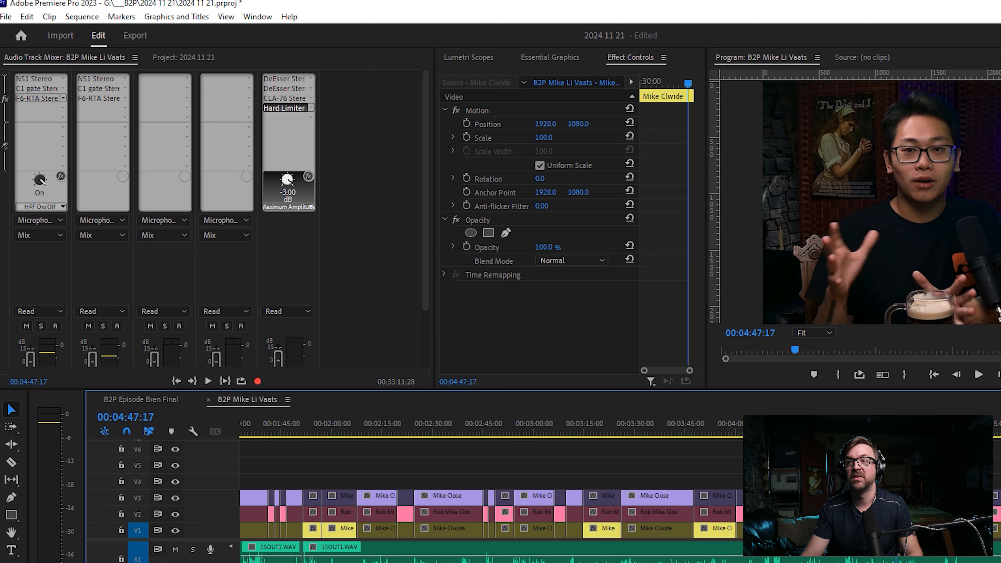
key(space)
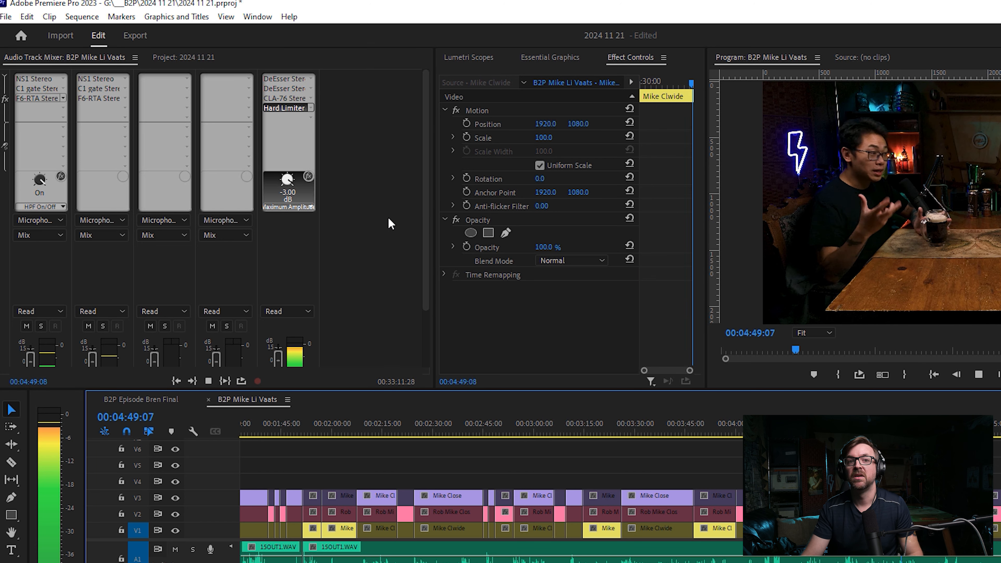
double_click(284, 98)
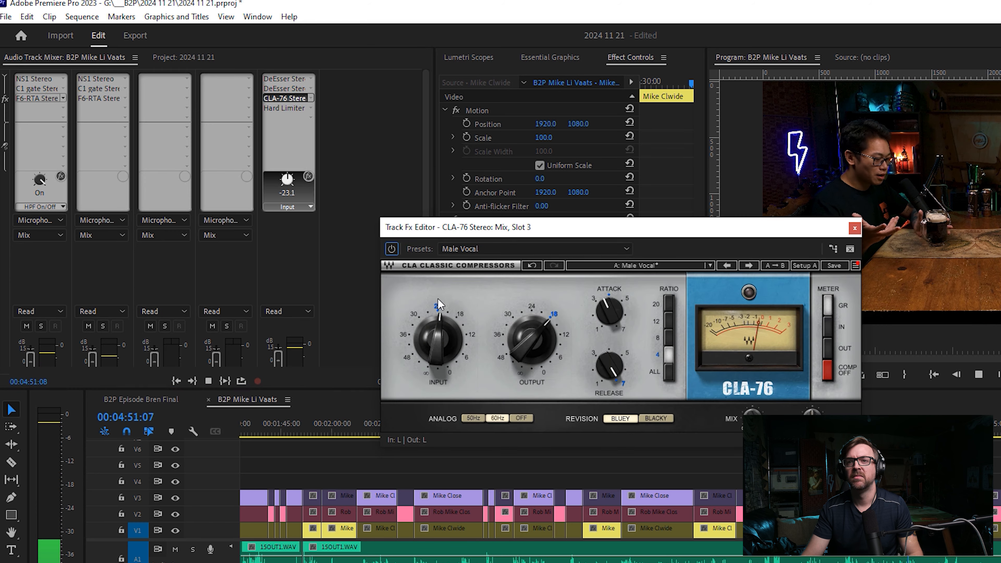
drag(437, 339, 437, 347)
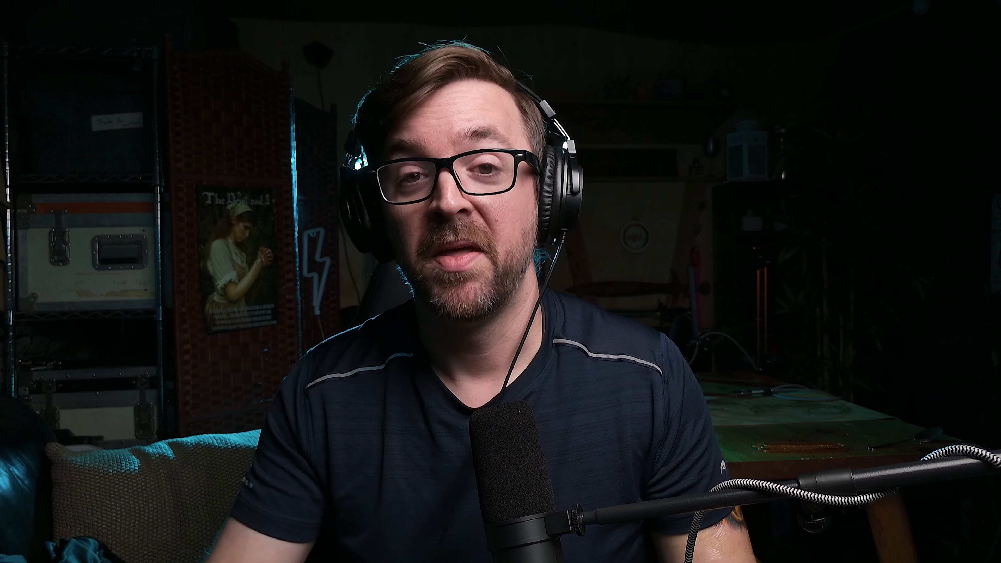